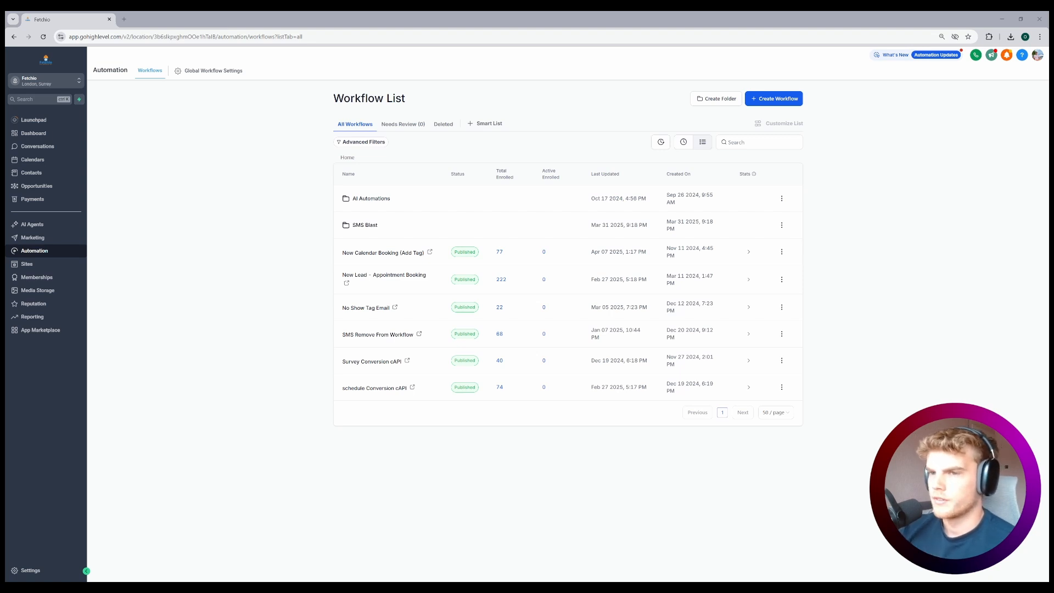
Start a new opportunity pipeline and name it Sales Pipeline
left_click(37, 187)
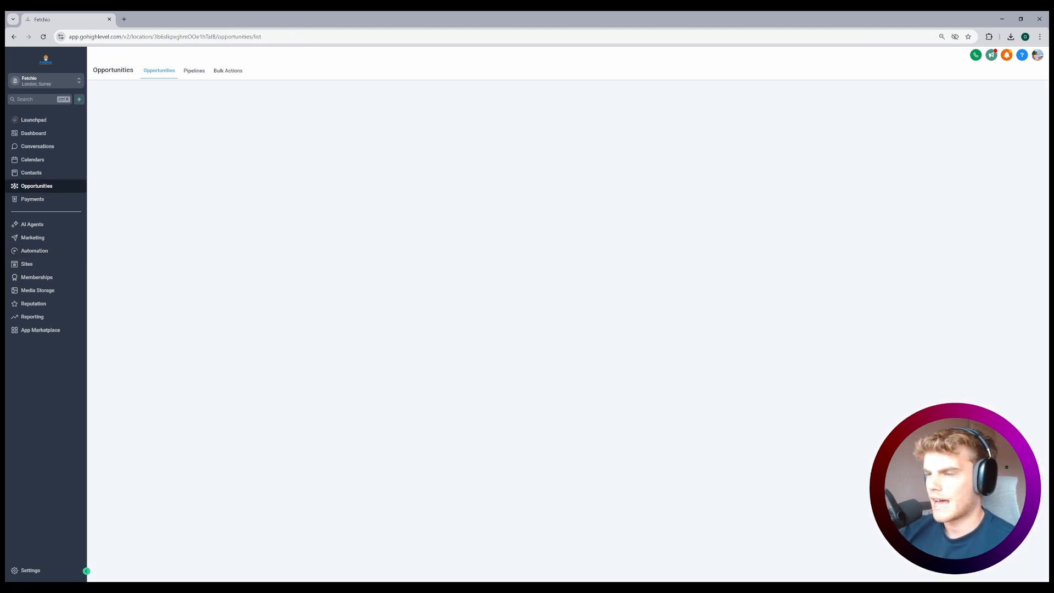
left_click(228, 71)
left_click(194, 71)
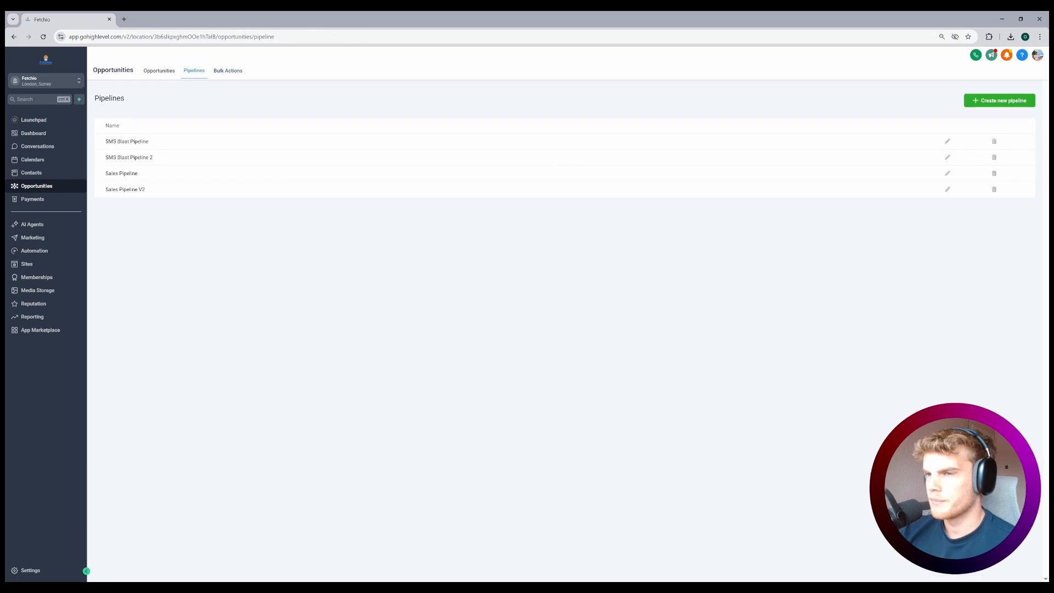
left_click(1000, 100)
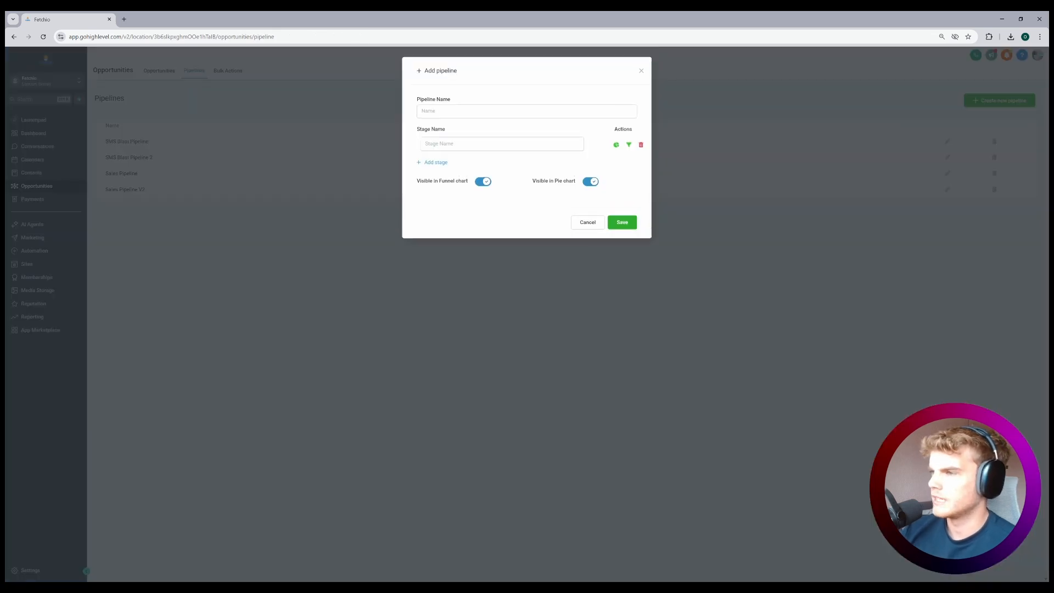
left_click(497, 112)
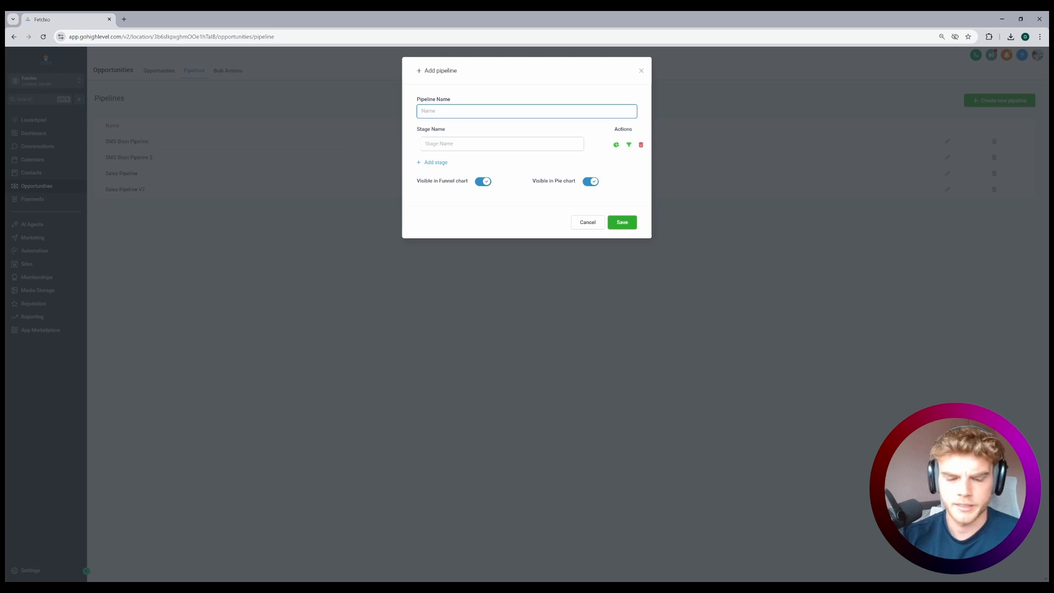
type("Sales Pipel")
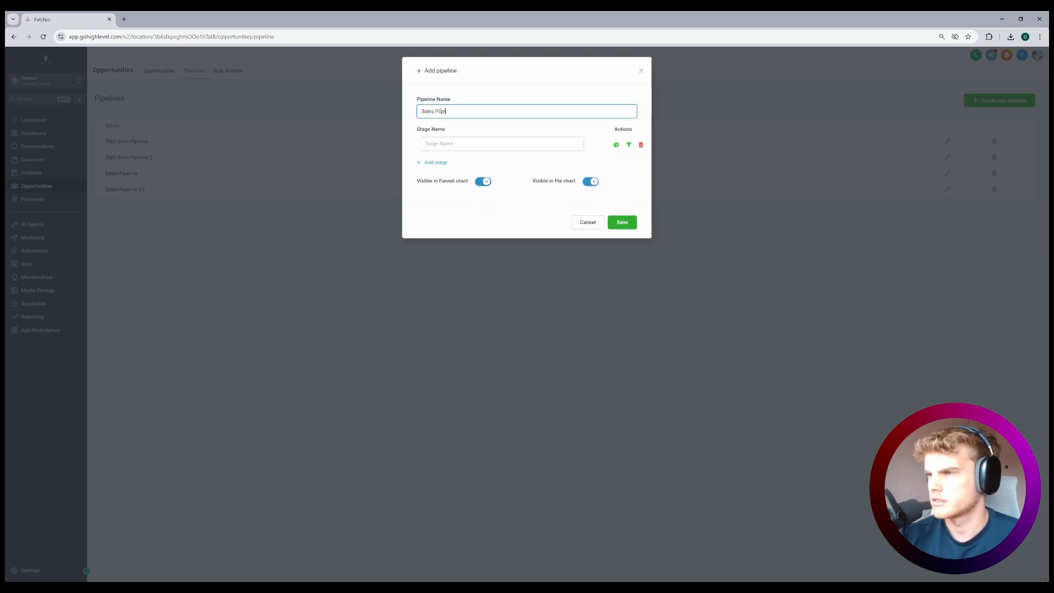
type("le")
type("eline")
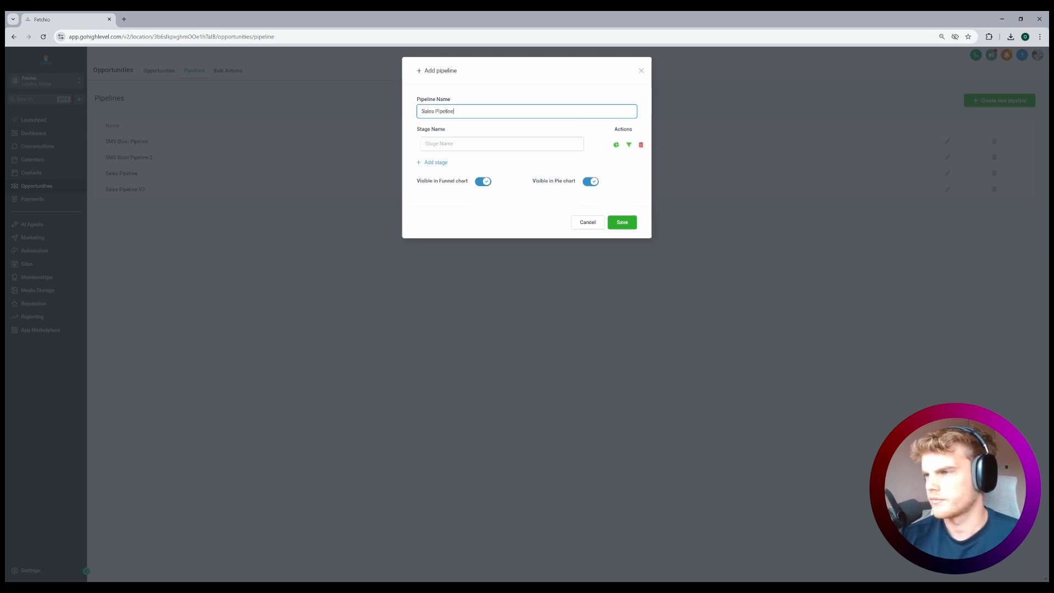
Name the pipeline's first stage New Leads and add a second stage called Hot Leads
key("Tab")
key("Tab")
type("New")
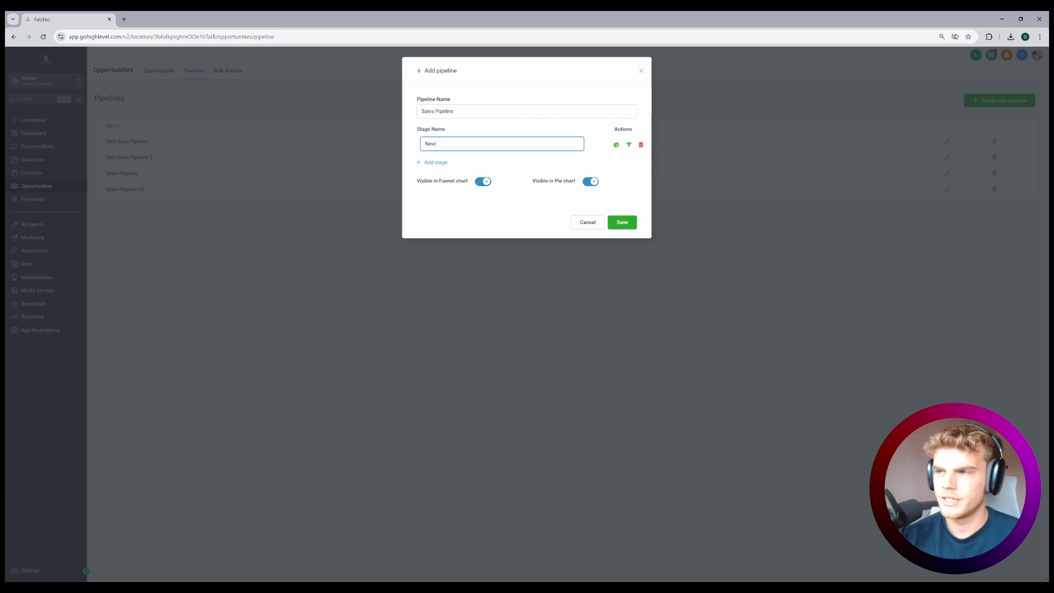
type(" Leads")
key("Return")
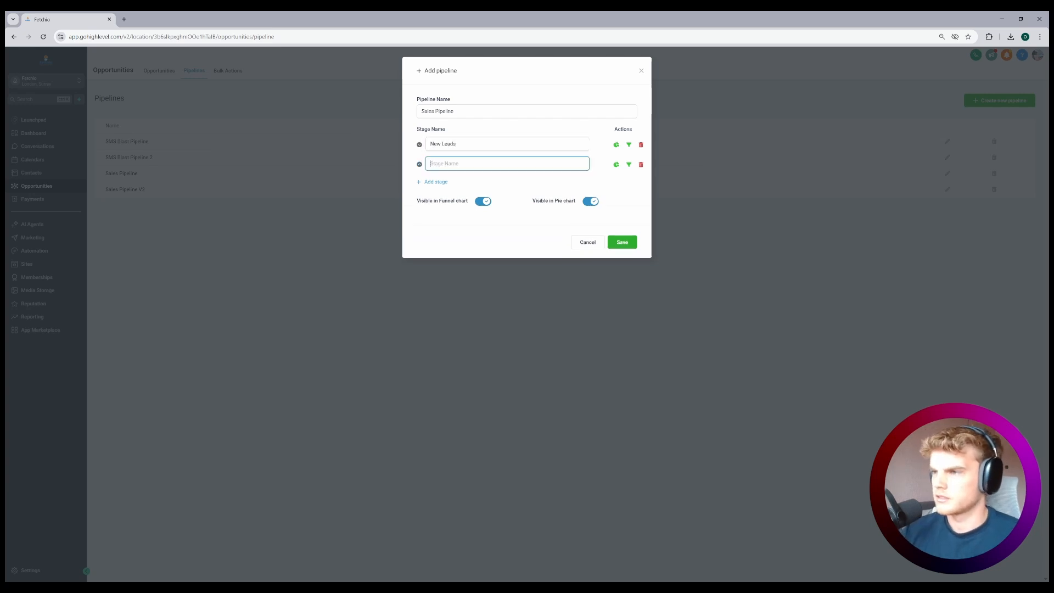
type("Ho")
key("BackSpace")
key("BackSpace")
type("Hot")
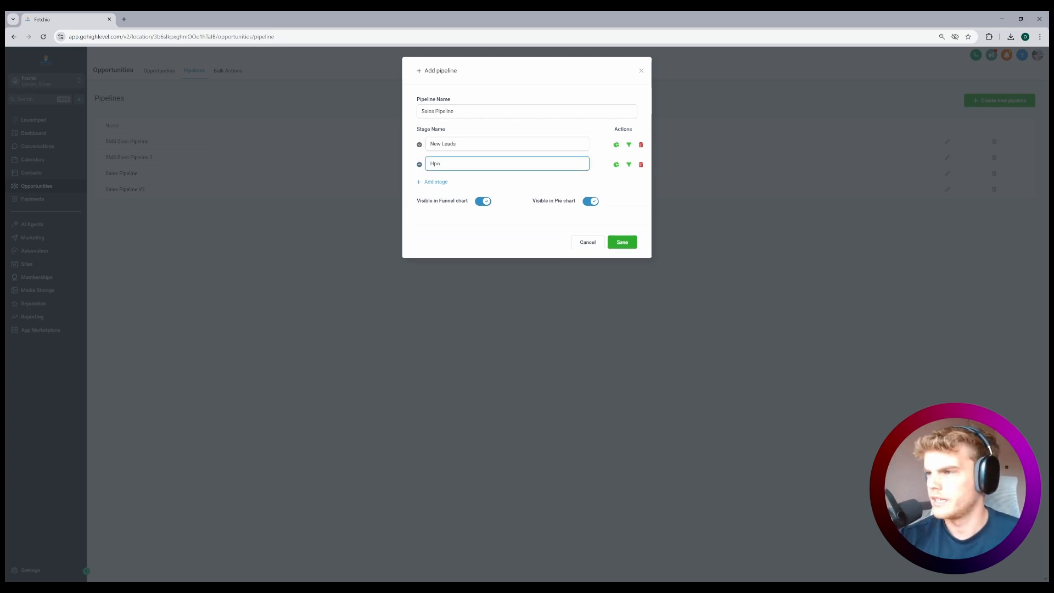
key("BackSpace")
key("BackSpace")
type("ot Leads")
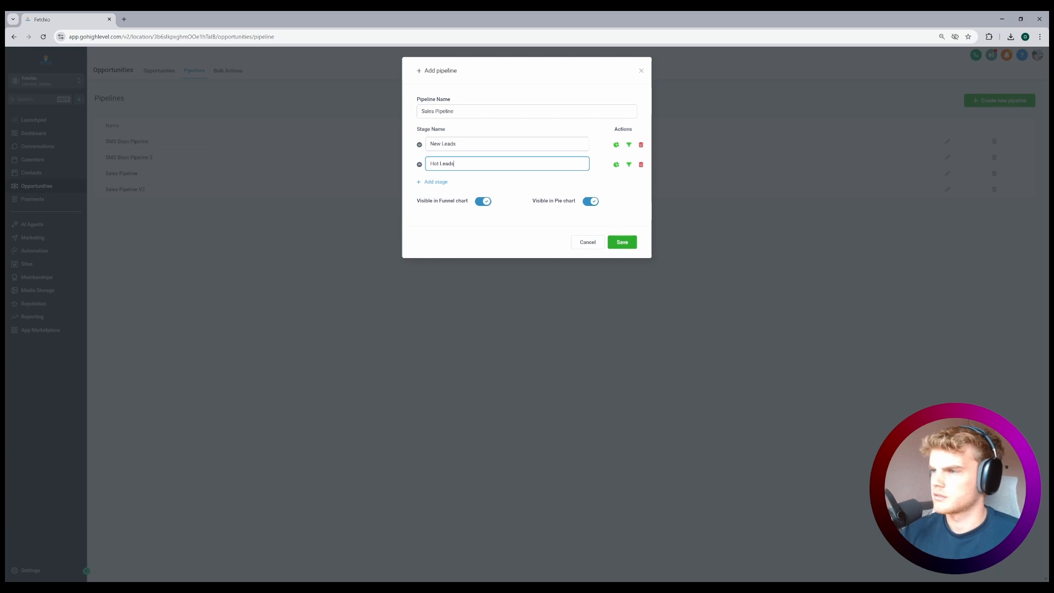
Add three more pipeline stages in order: Bookings, Sales and Cold Leads
key("Return")
type("Booking")
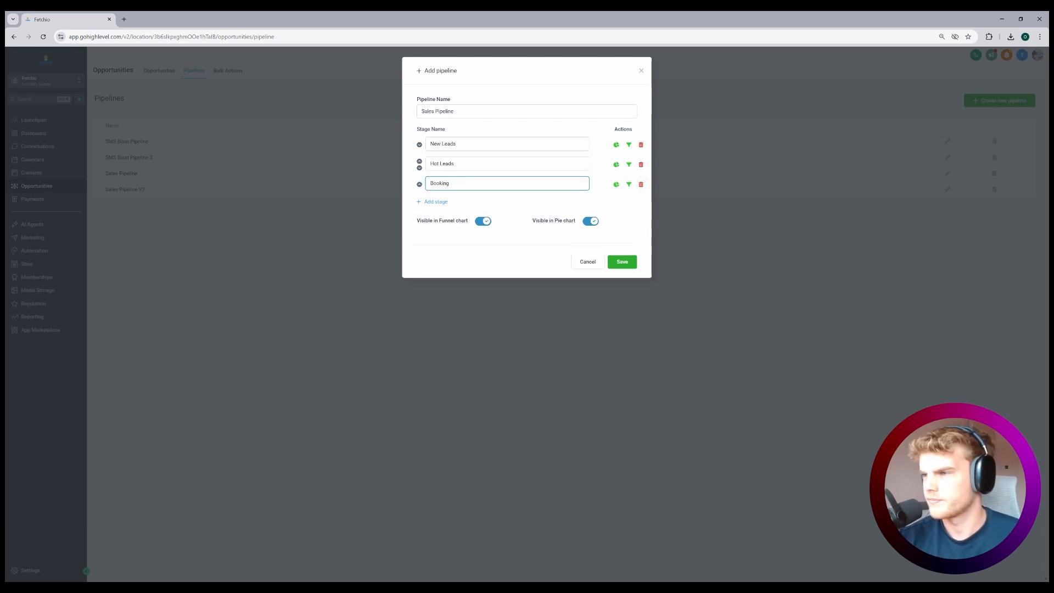
type("s")
key("Return")
type("Sa")
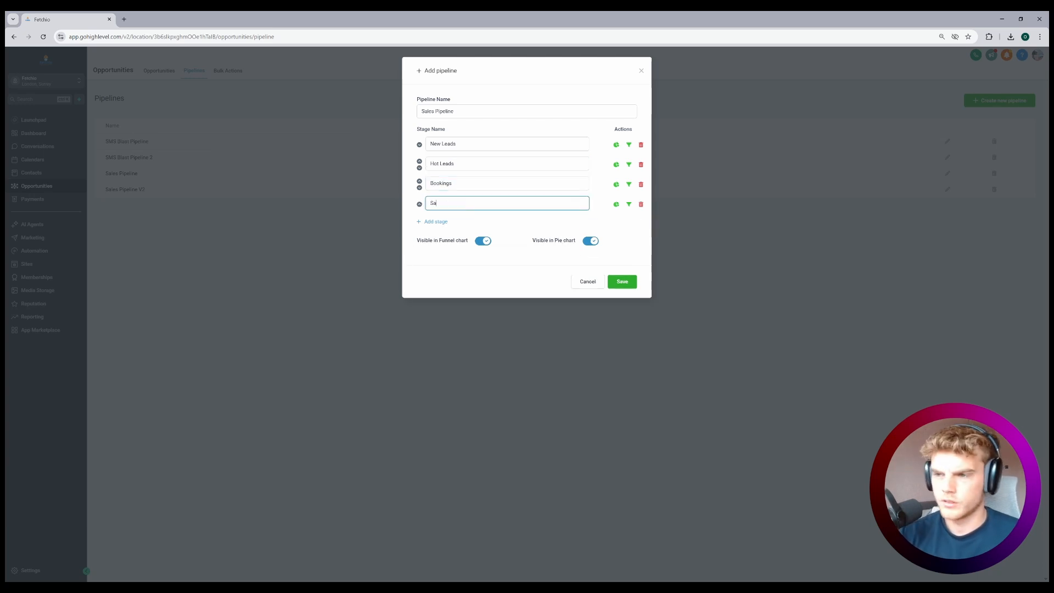
key("Return")
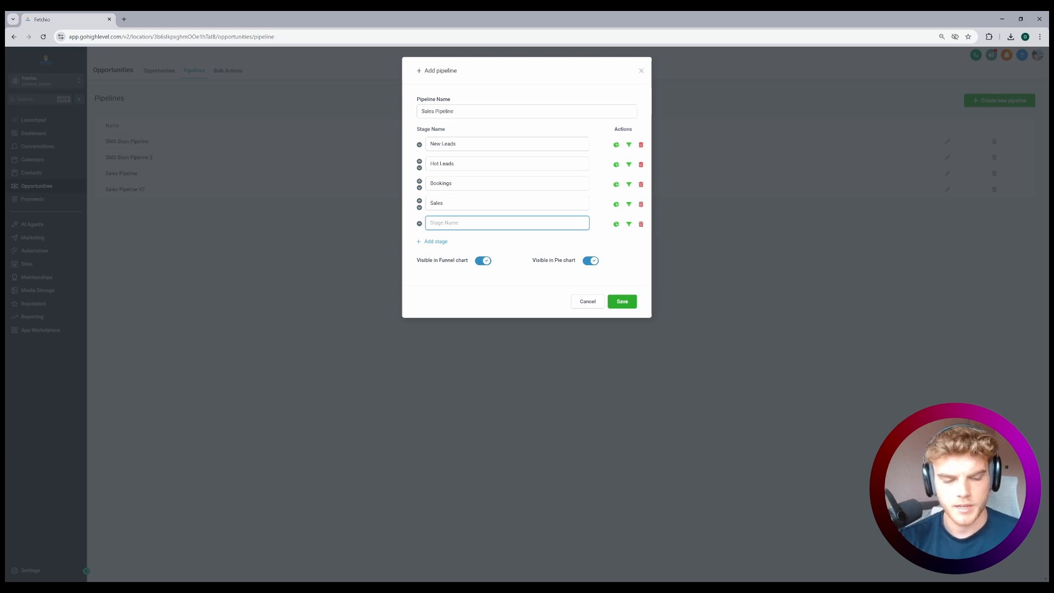
type("Cold Leads")
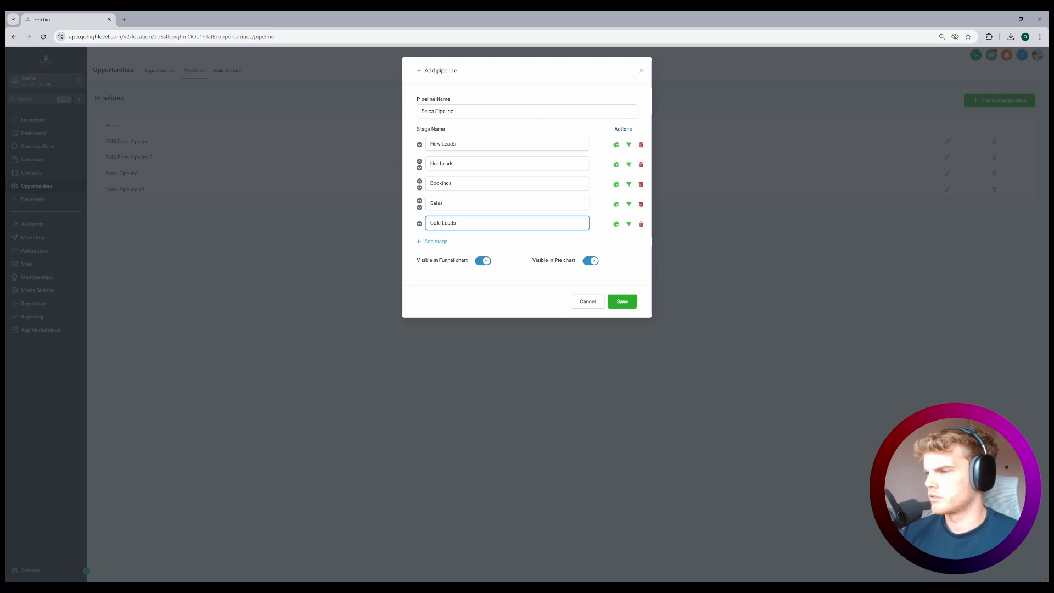
Save the new pipeline under the name Sales Pipeline Test and display its board in Opportunities
left_click(455, 111)
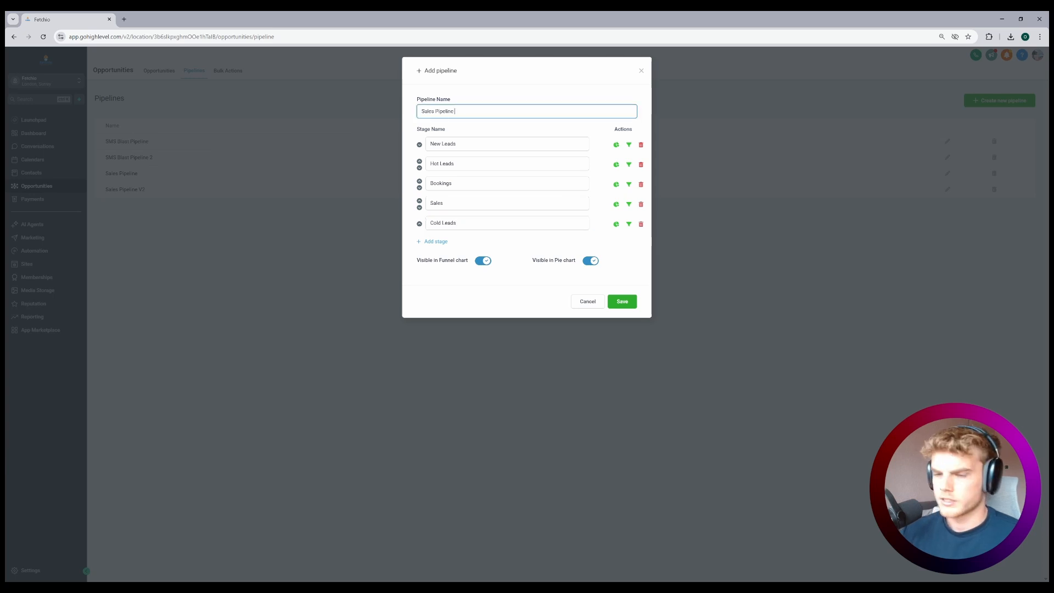
type("Test")
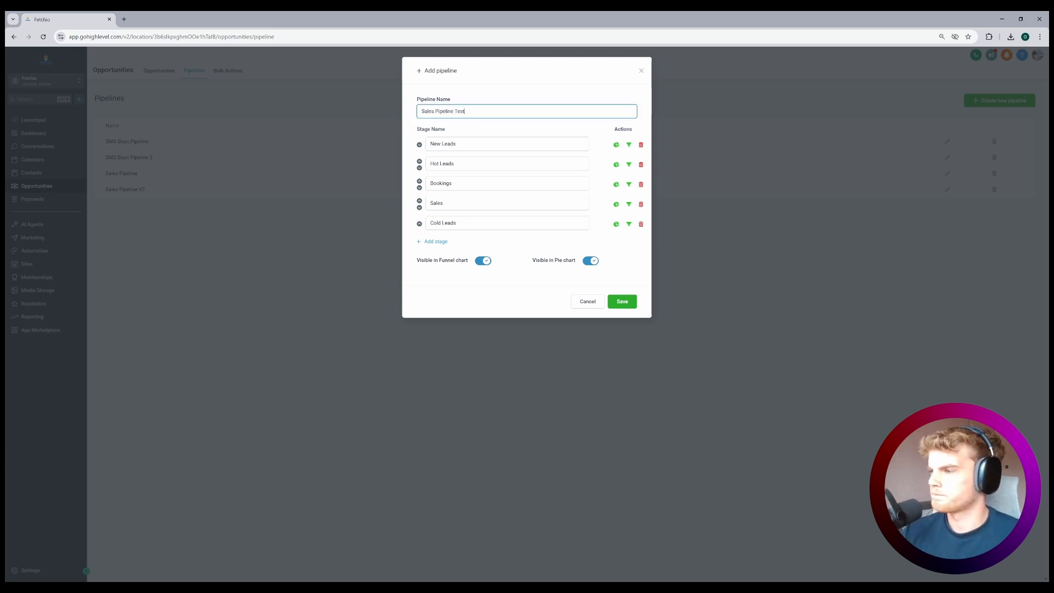
left_click(622, 301)
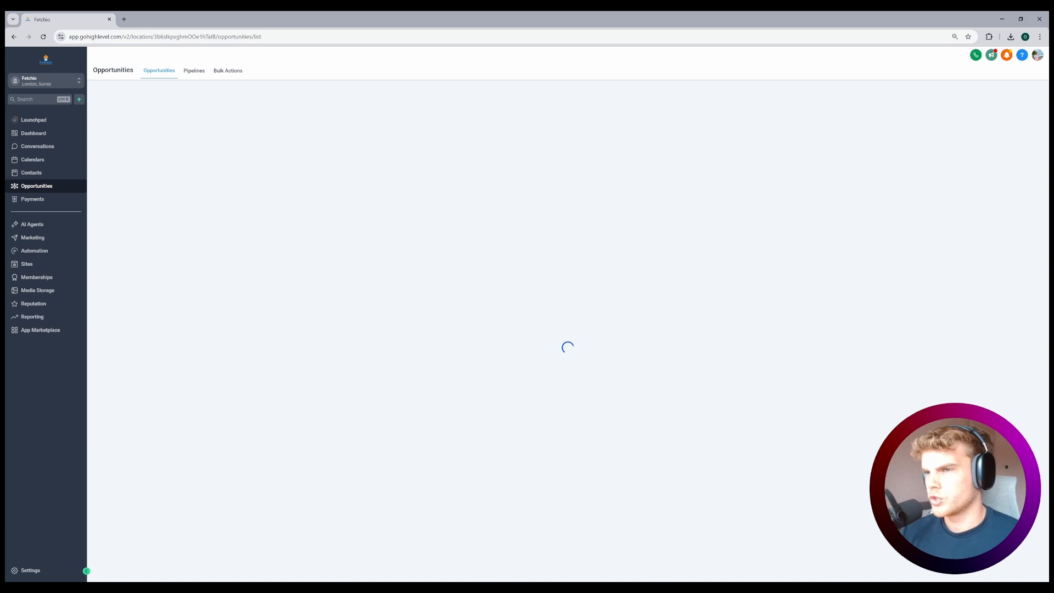
left_click(144, 93)
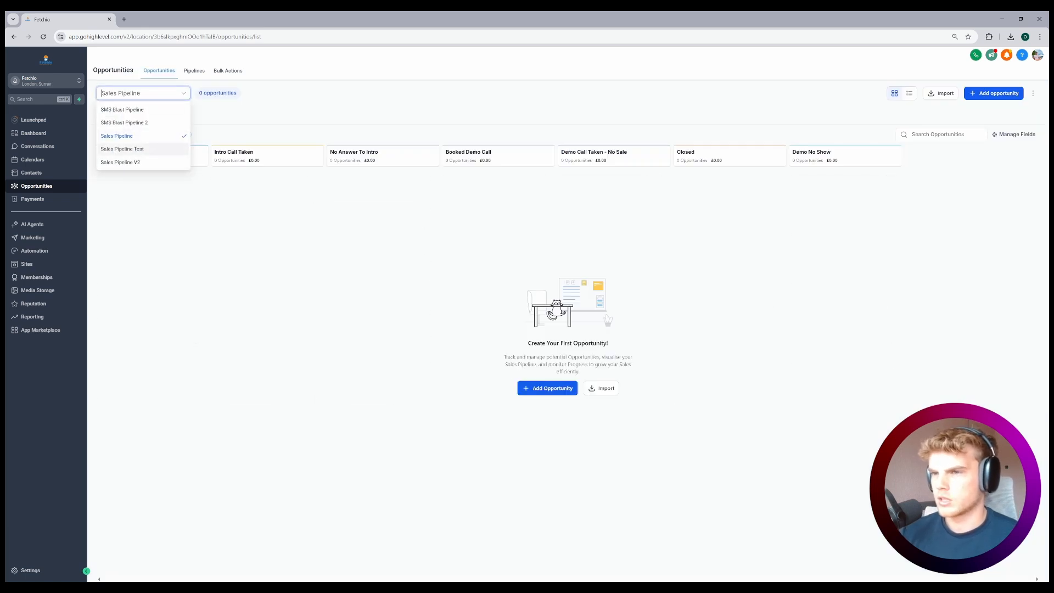
left_click(122, 148)
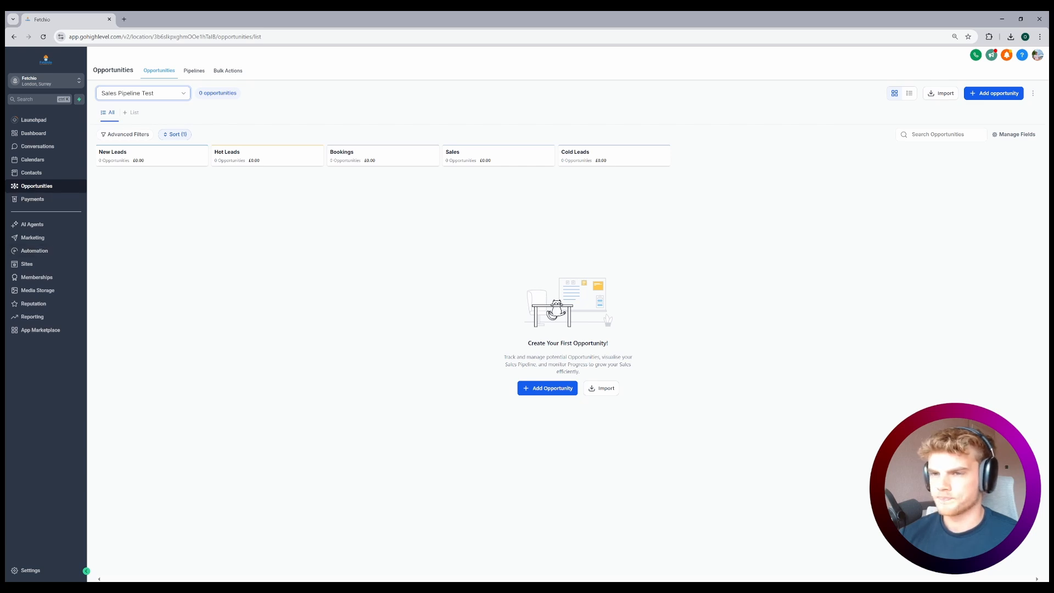
Create a new blank workflow in the Automation area
left_click(34, 251)
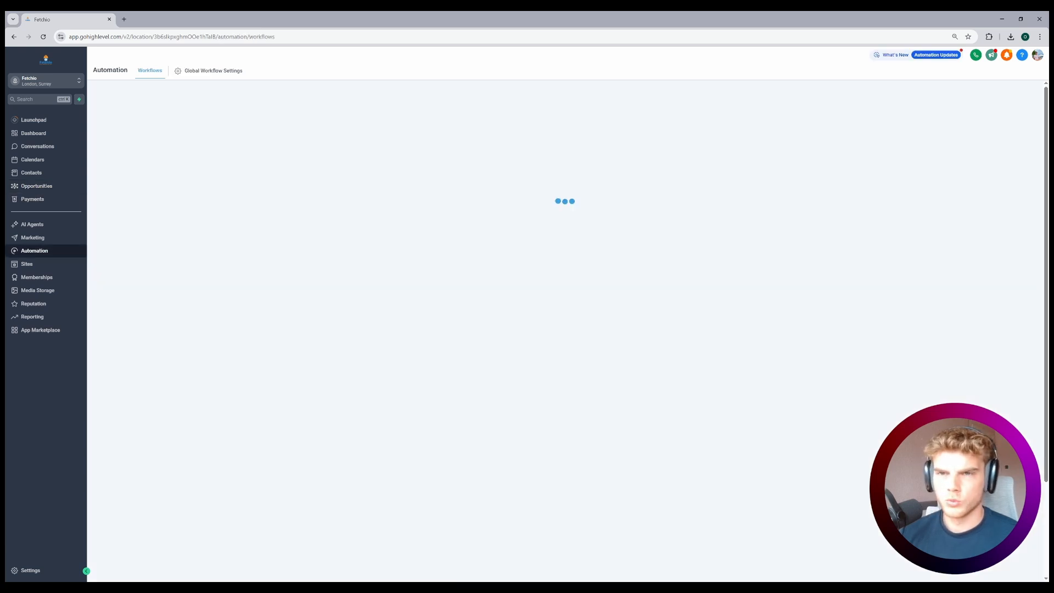
left_click(774, 99)
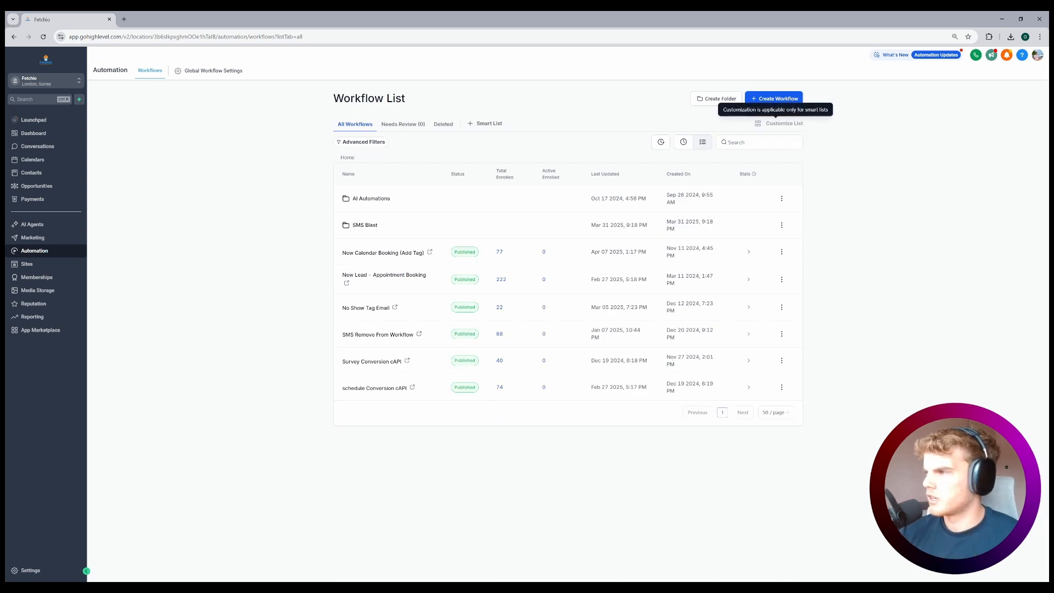
left_click(778, 129)
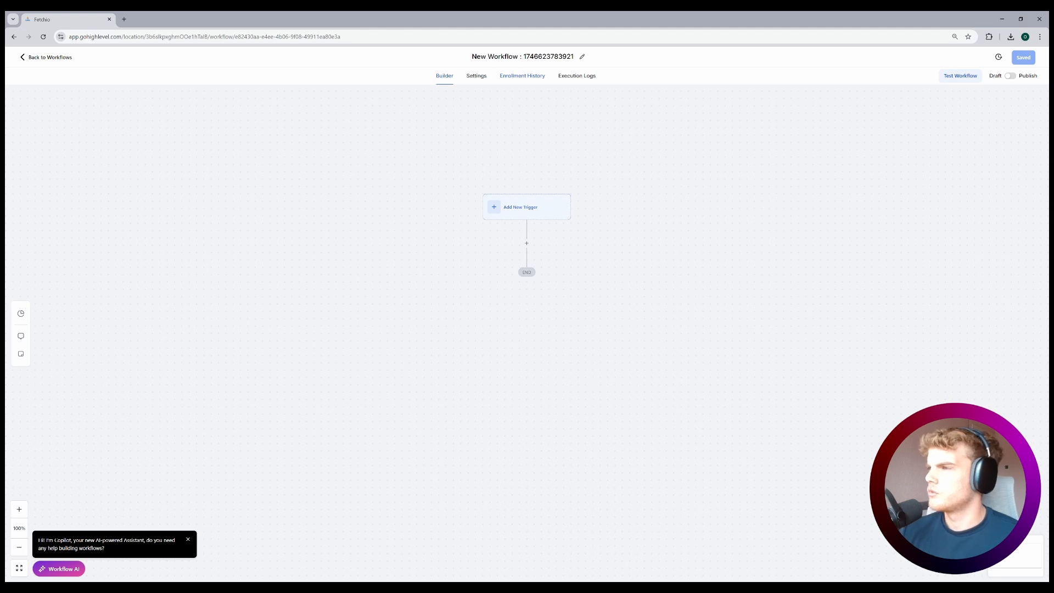
Show the new workflow's settings and rename the workflow to Workflow Follow up
left_click(476, 76)
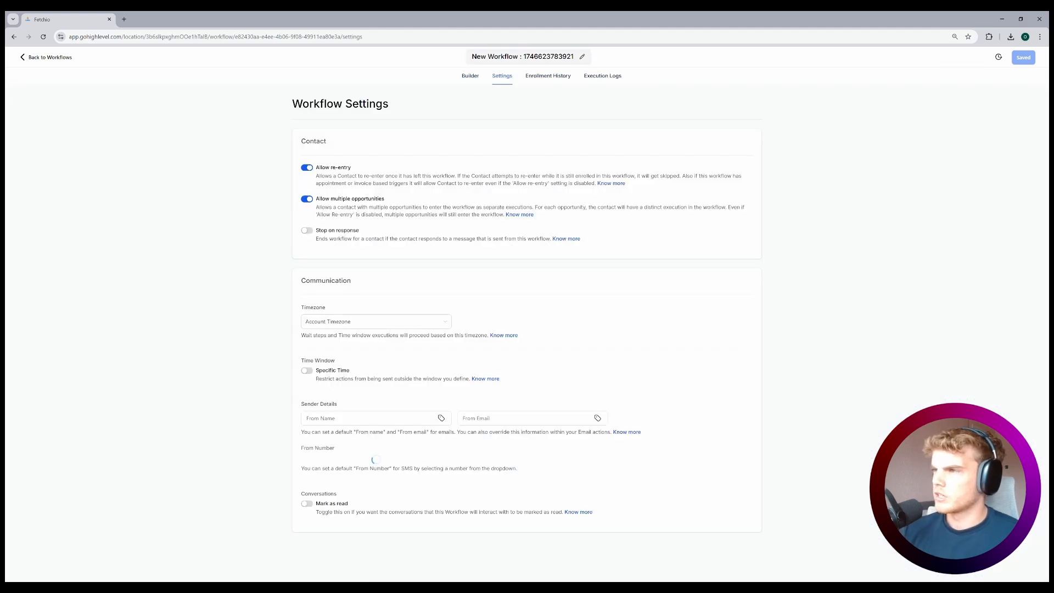
left_click(523, 56)
key("BackSpace")
key("BackSpace")
key("BackSpace")
key("BackSpace")
key("BackSpace")
key("BackSpace")
key("BackSpace")
key("BackSpace")
key("BackSpace")
key("BackSpace")
key("BackSpace")
key("BackSpace")
key("BackSpace")
key("BackSpace")
key("BackSpace")
key("BackSpace")
type("F")
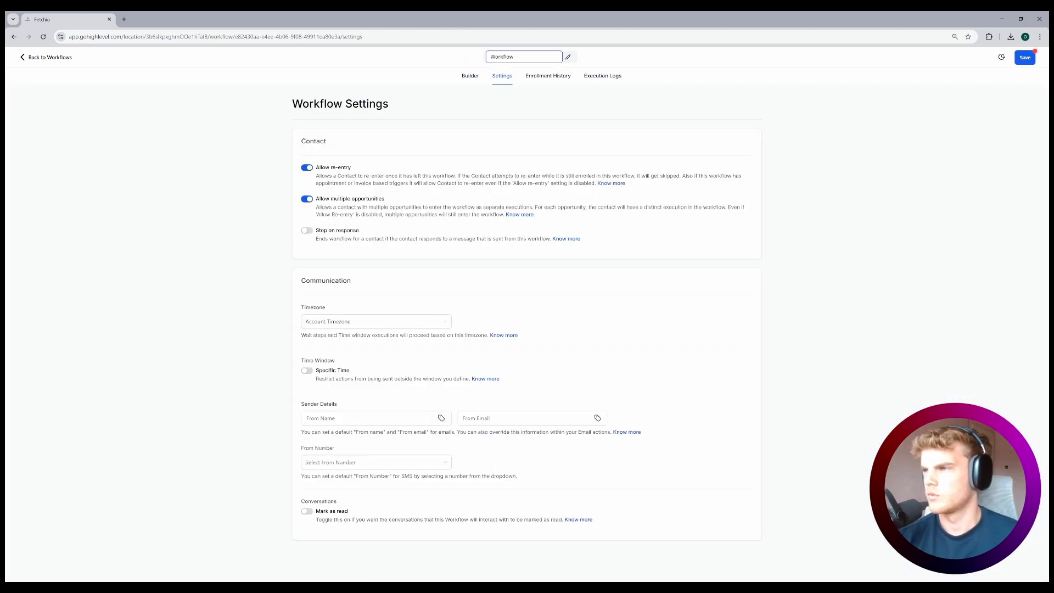
type(" Follow up")
key("Return")
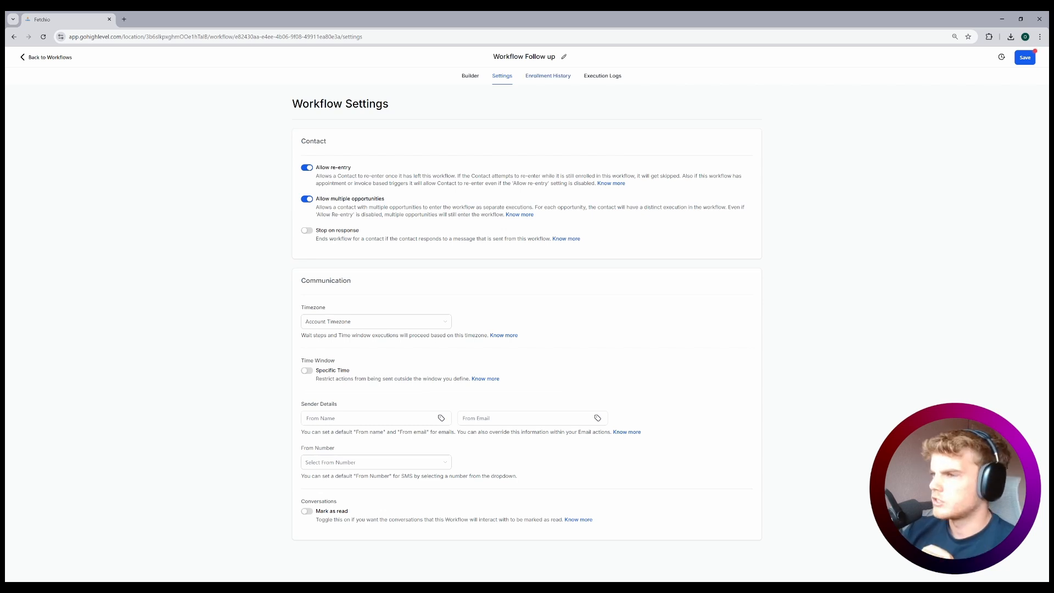
View the workflow's enrollment history and return to the workflow builder
left_click(548, 76)
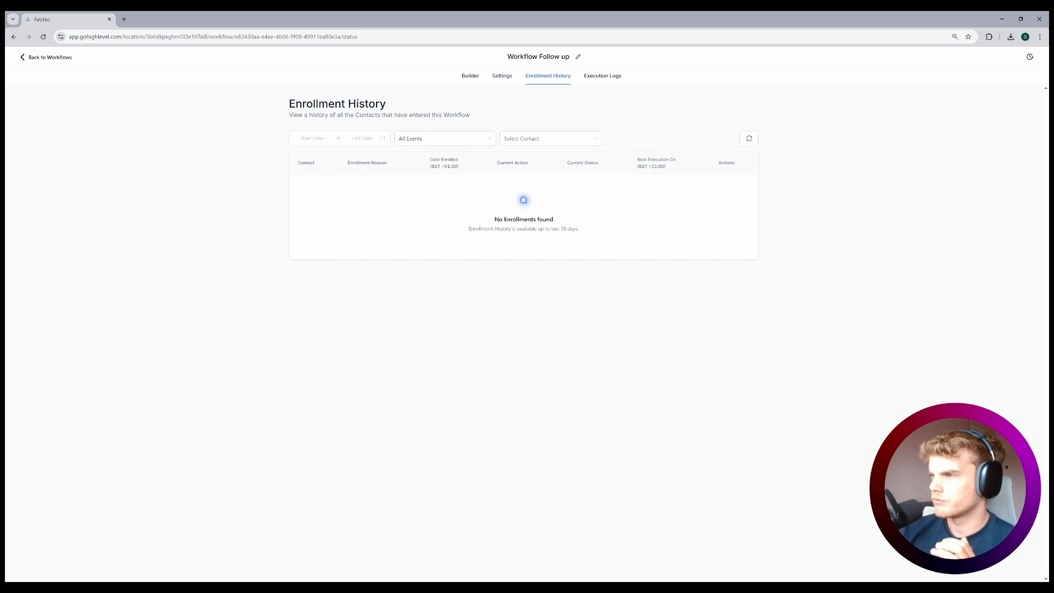
left_click(471, 75)
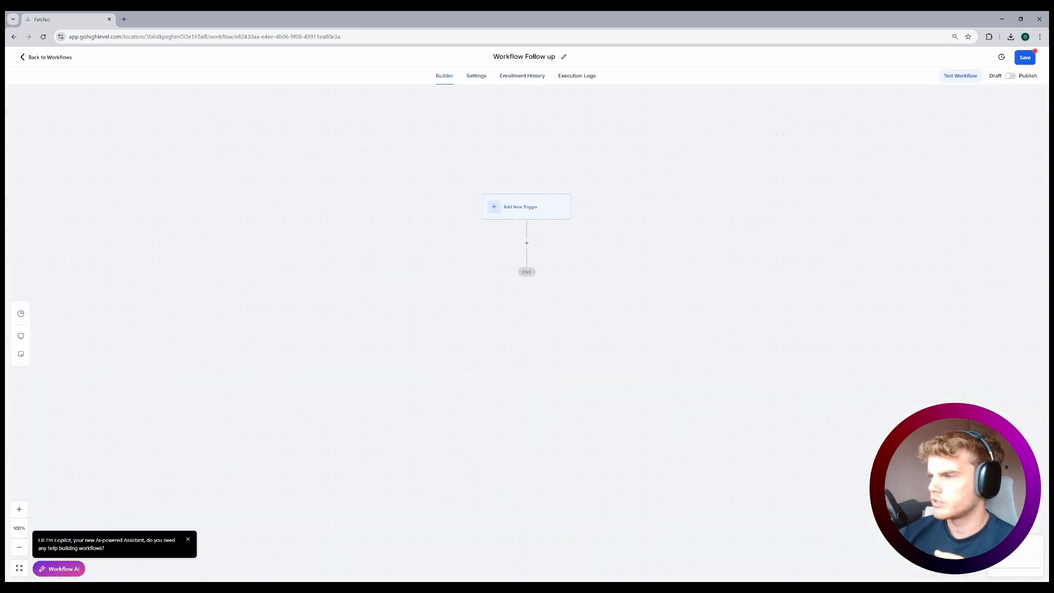
Start adding a workflow trigger, search the triggers for form, and browse the full list of contact, event, appointment and opportunity triggers
left_click(526, 207)
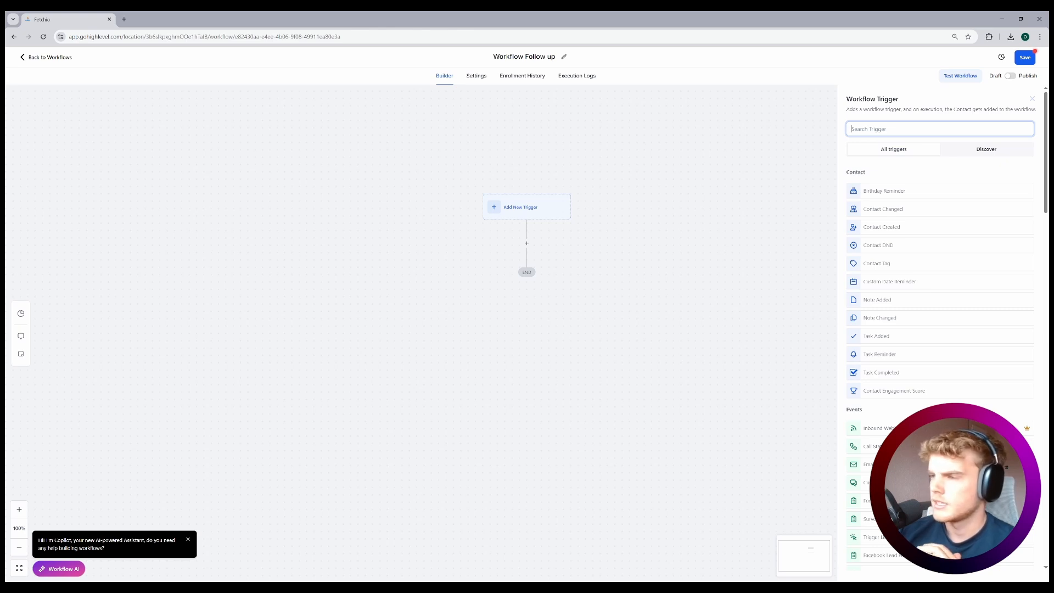
type("form")
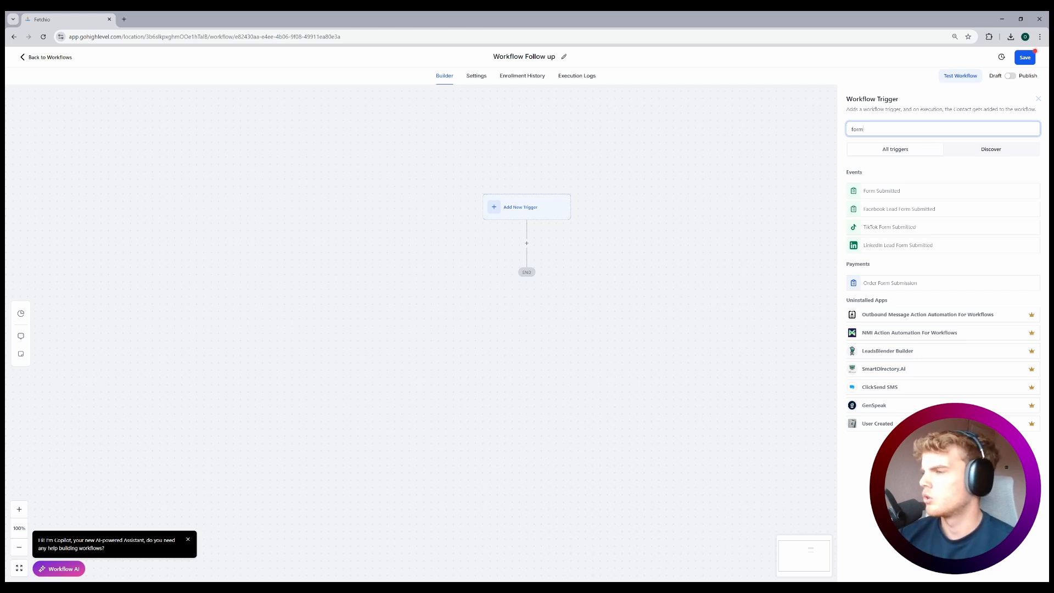
key("BackSpace")
key("BackSpace")
key("BackSpace")
key("BackSpace")
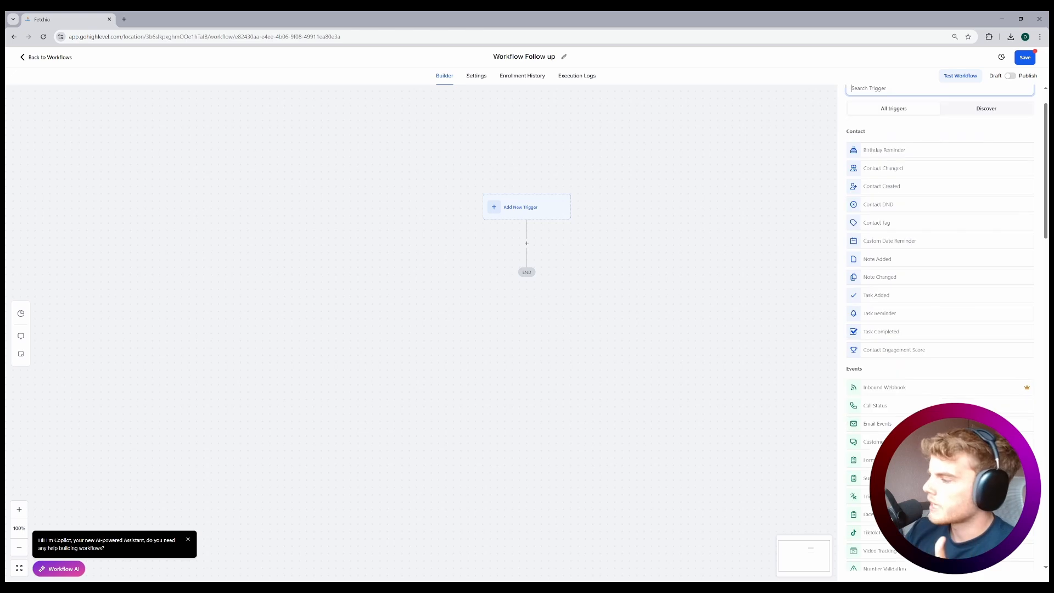
scroll(940, 329, "down", 5)
scroll(941, 329, "down", 2)
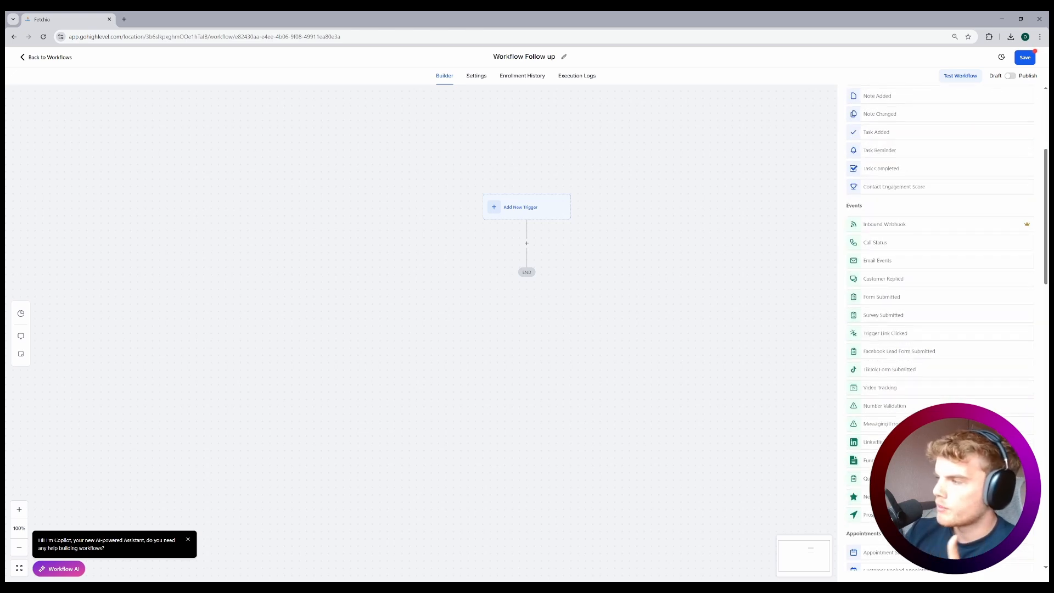
scroll(940, 329, "down", 1)
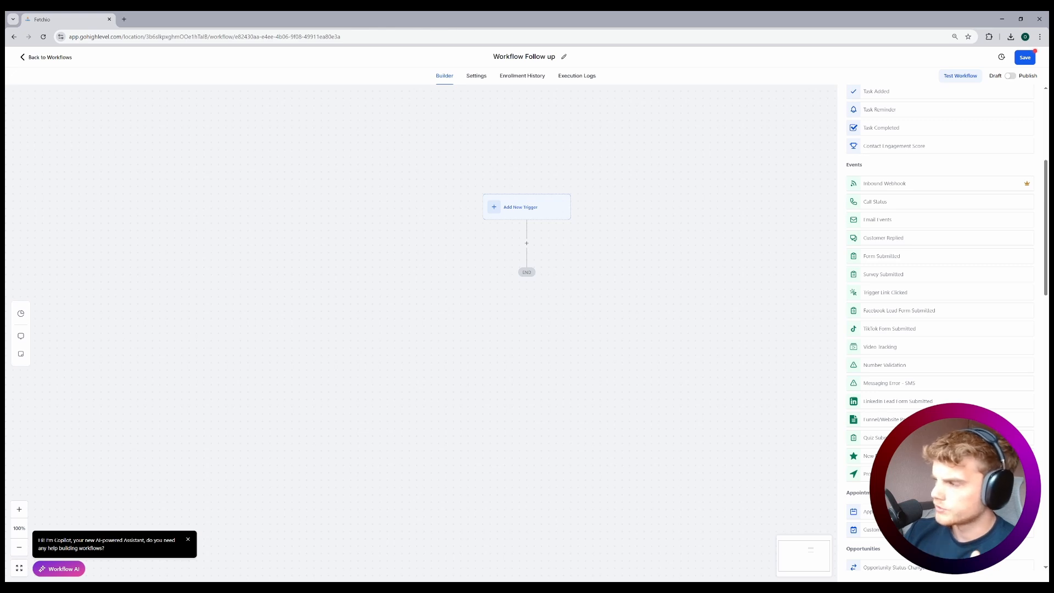
scroll(940, 329, "down", 3)
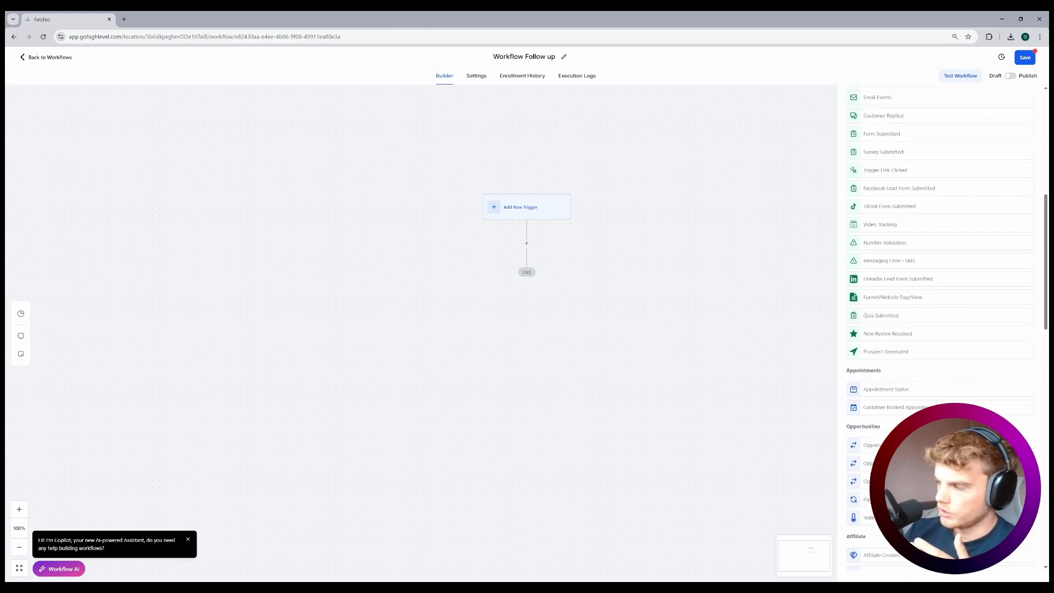
scroll(940, 330, "down", 2)
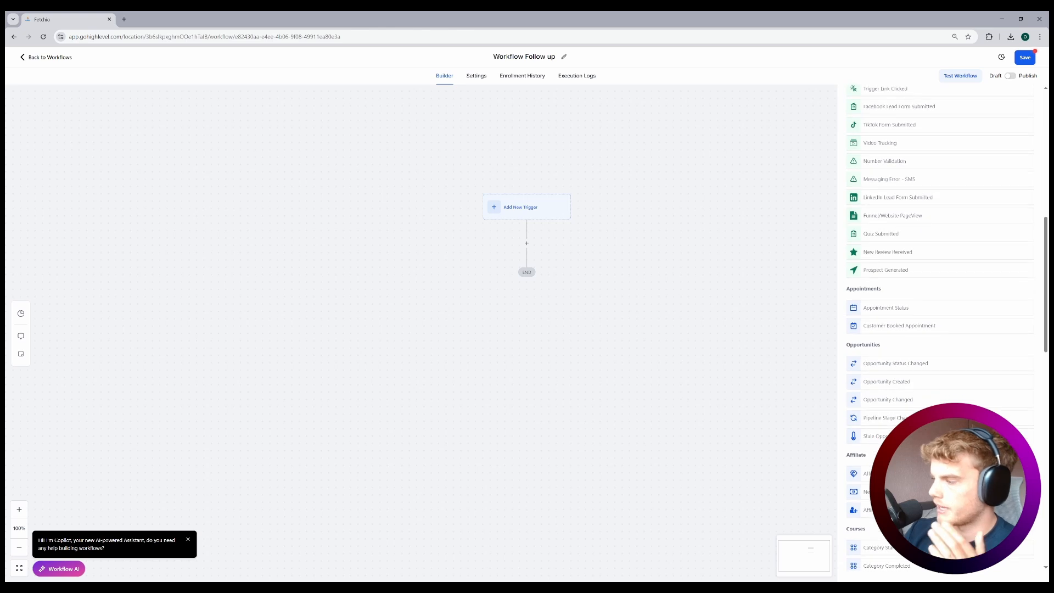
scroll(940, 330, "up", 11)
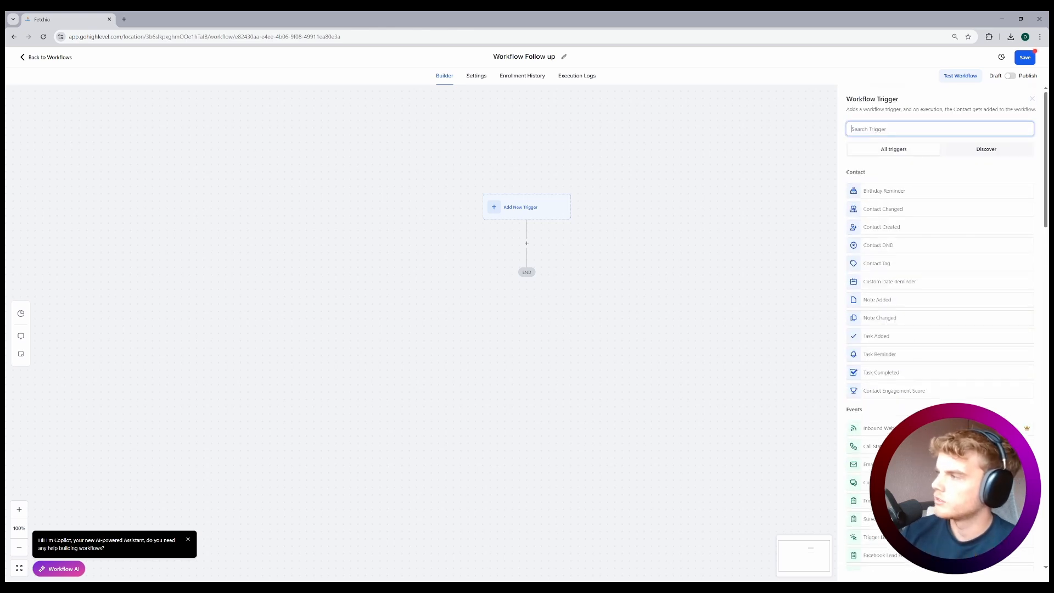
Add a Form Submitted trigger filtered to Form 0 and save it to the workflow
type("form")
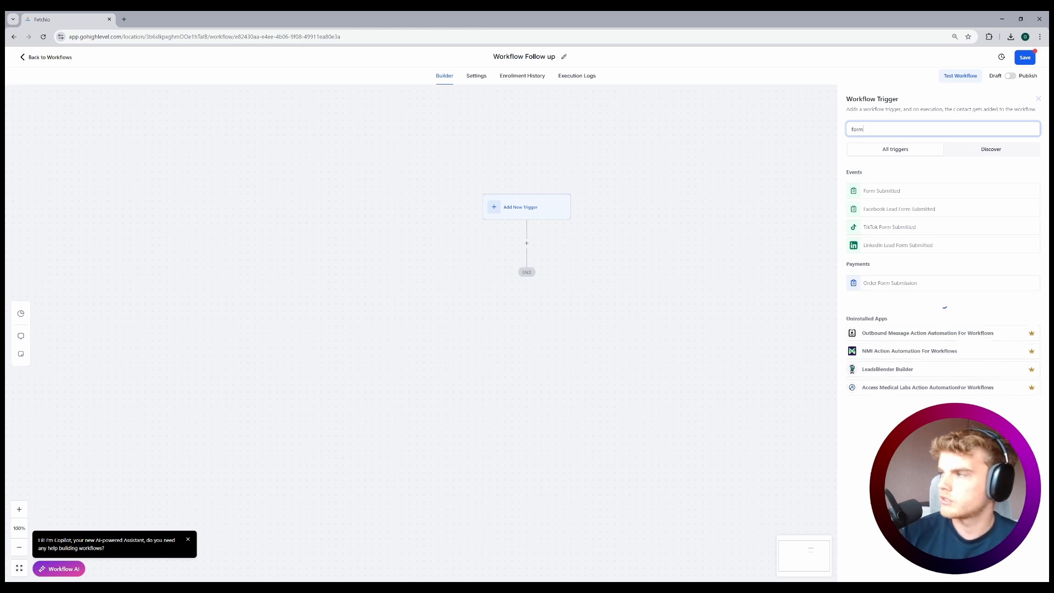
left_click(901, 192)
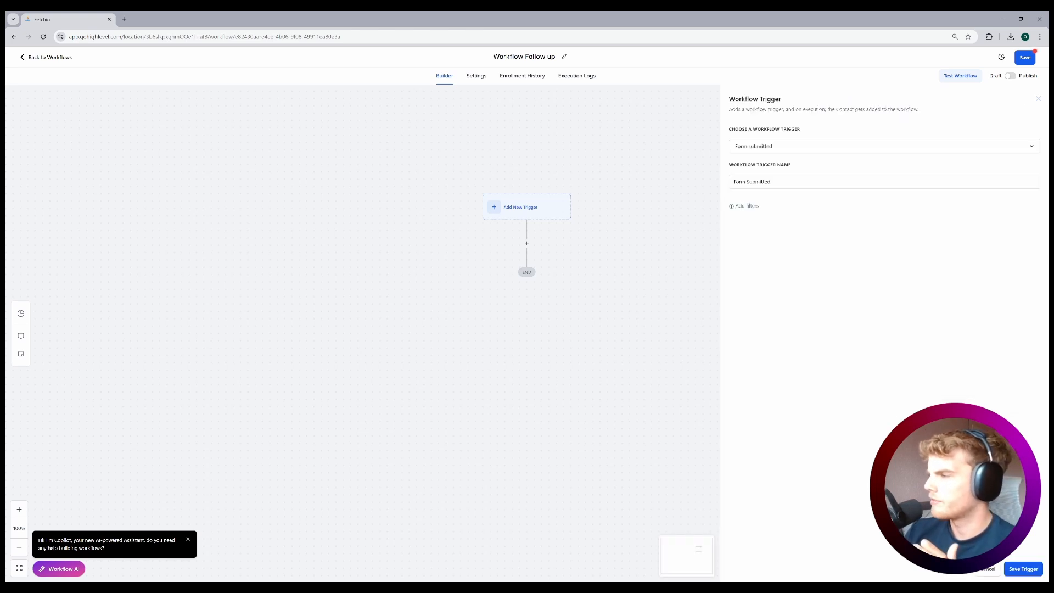
left_click(745, 206)
left_click(805, 215)
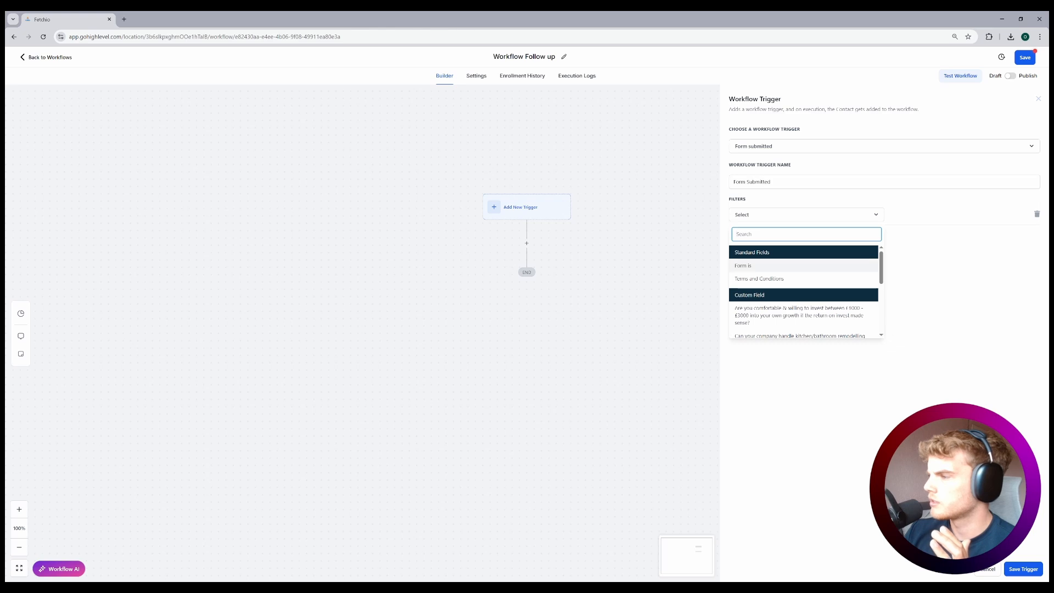
left_click(769, 266)
left_click(933, 214)
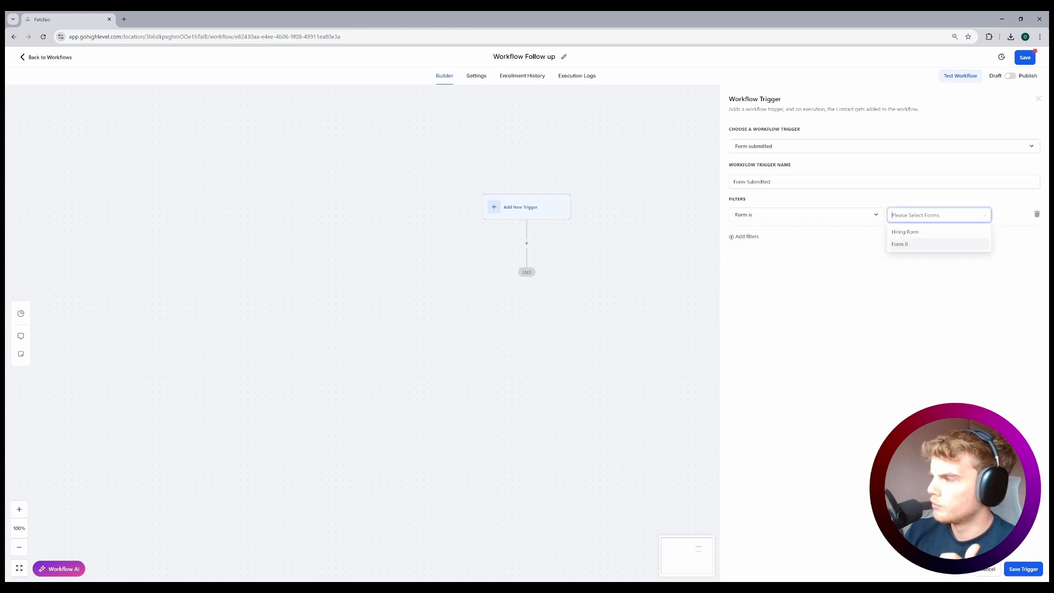
left_click(901, 244)
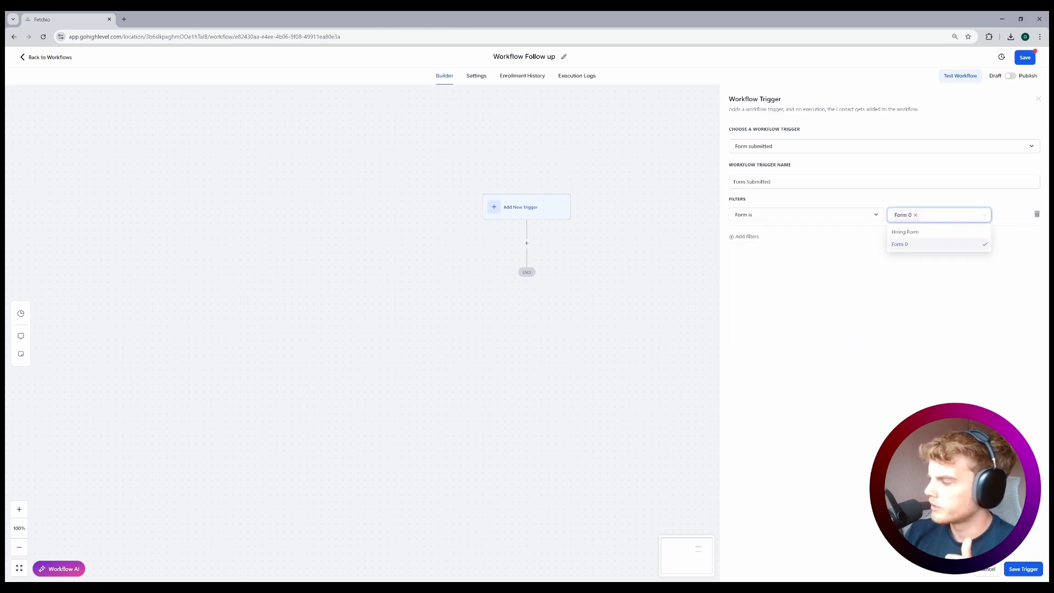
left_click(1024, 569)
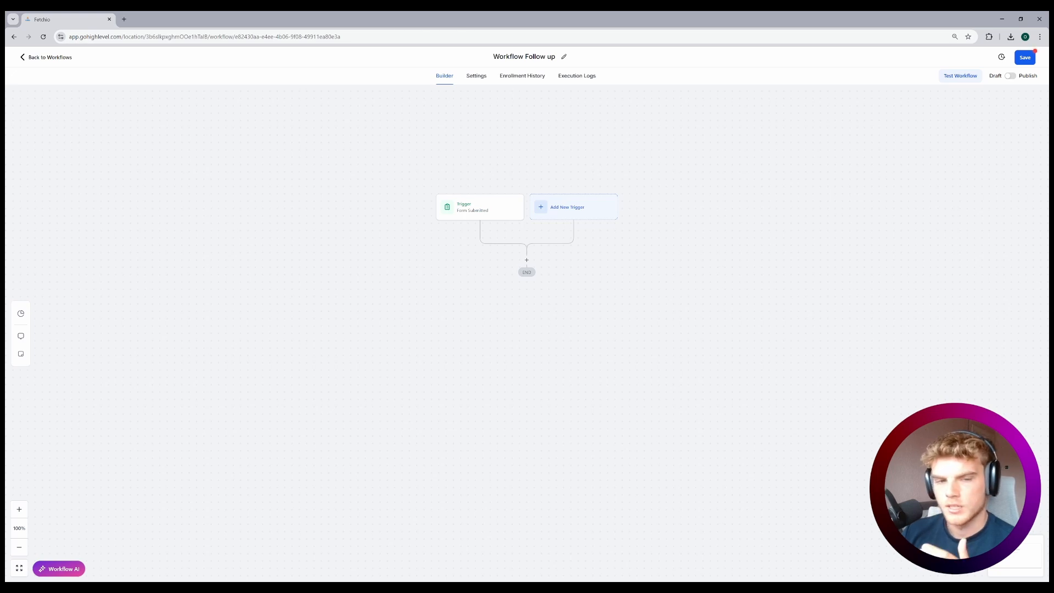
left_click(574, 207)
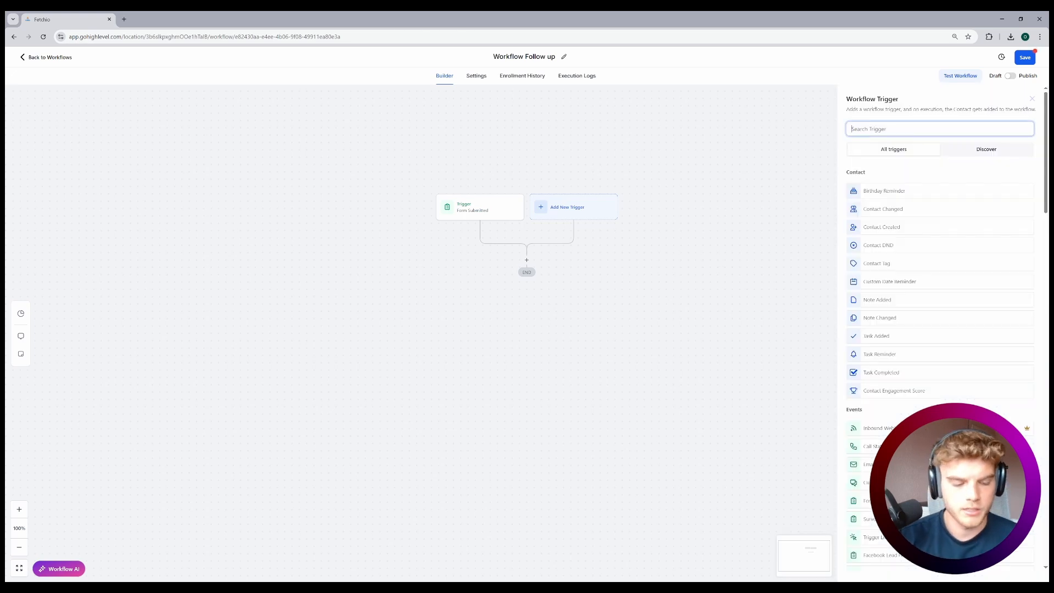
type("survey")
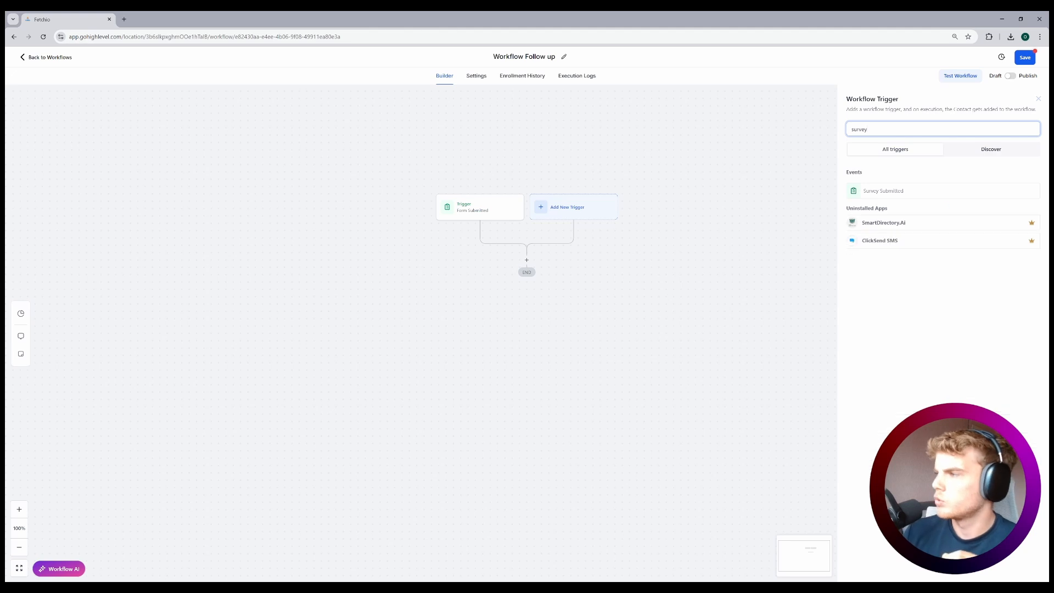
left_click(883, 191)
left_click(744, 206)
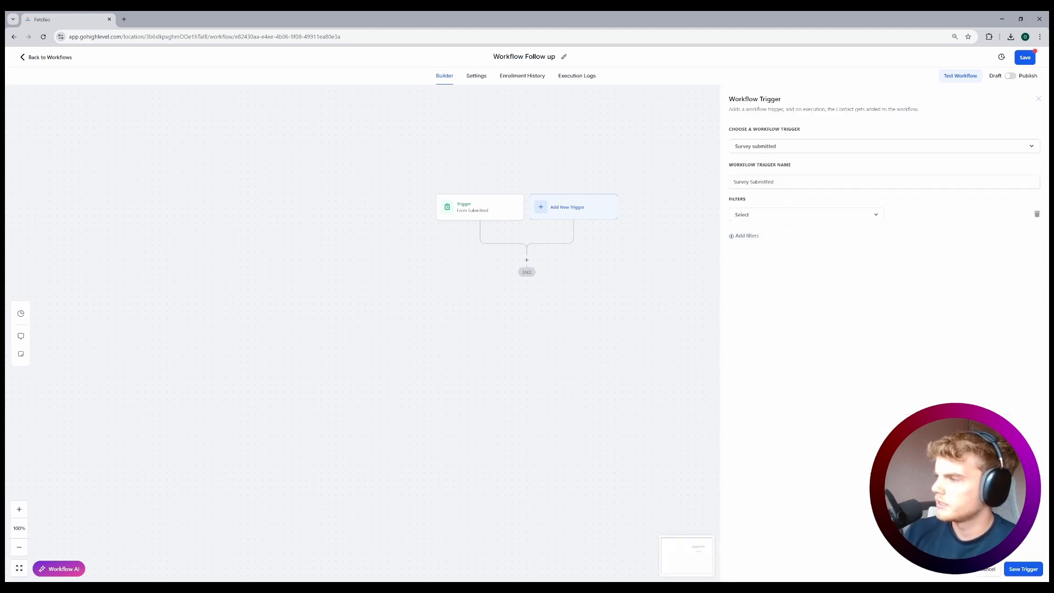
left_click(806, 214)
left_click(769, 279)
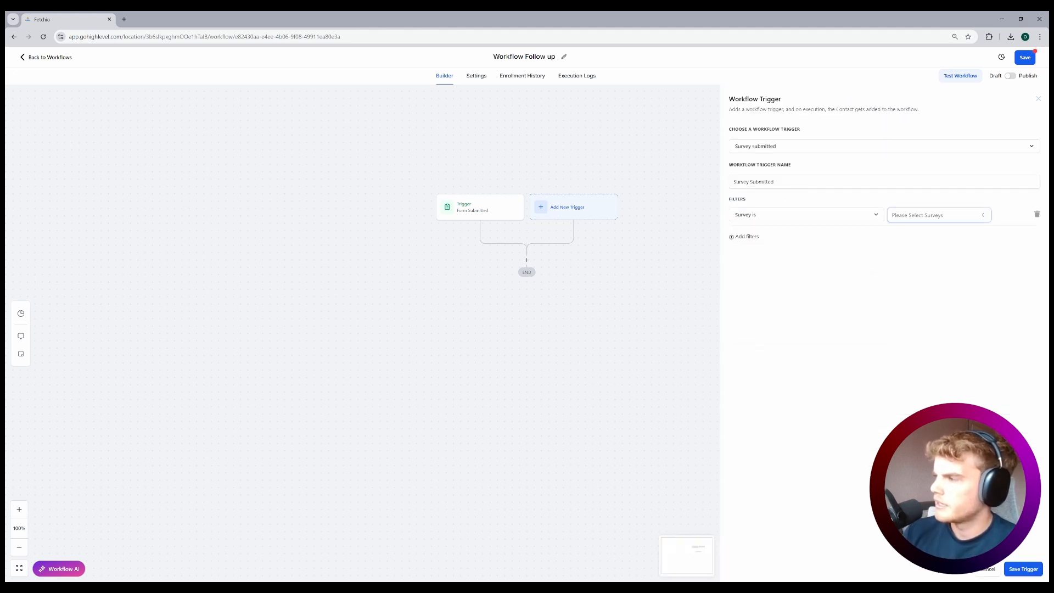
left_click(935, 215)
left_click(1037, 214)
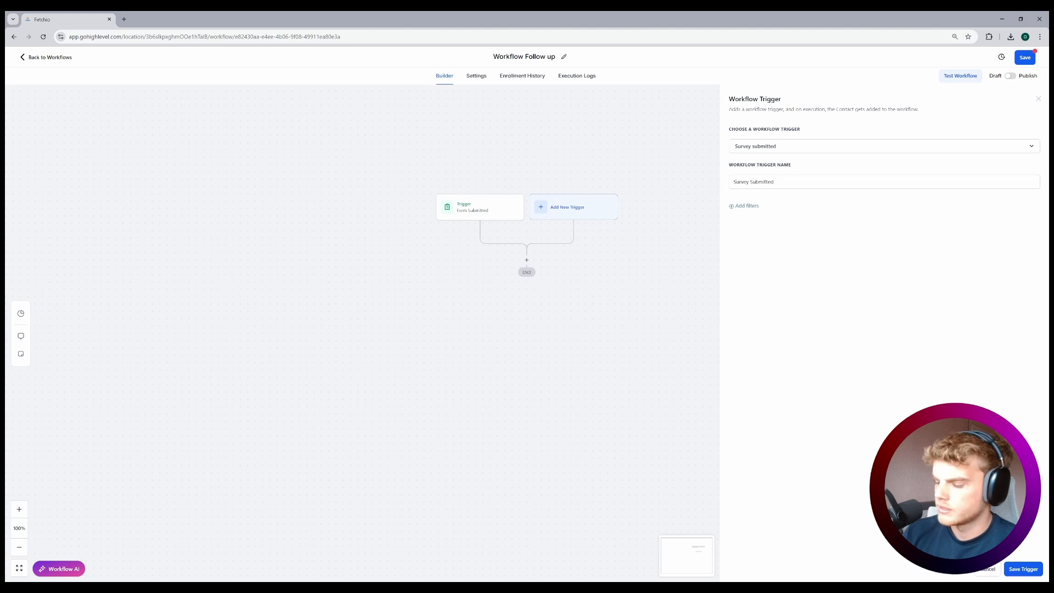
left_click(987, 568)
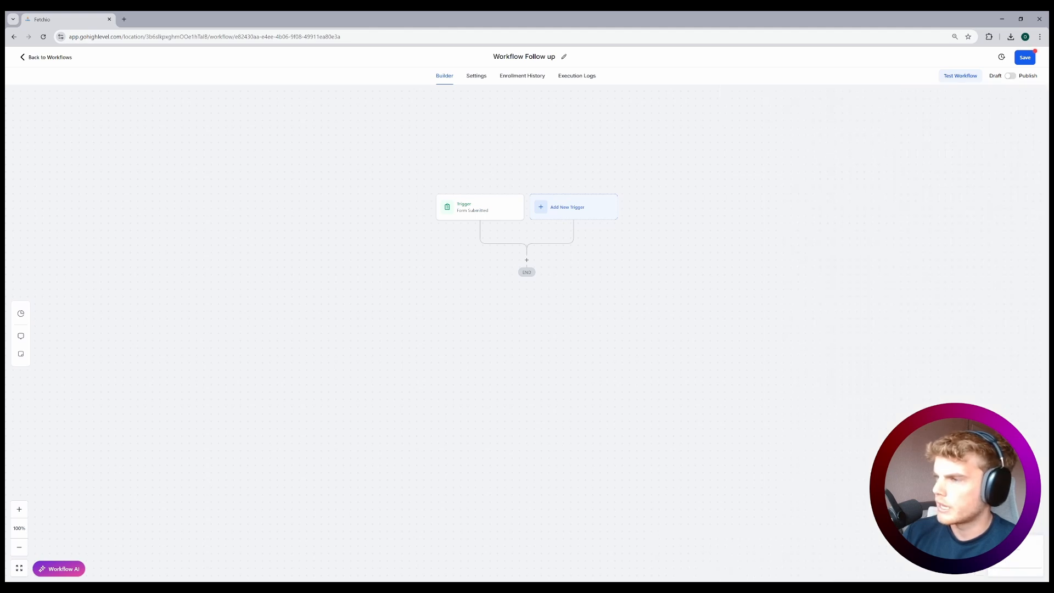
Add a Create/Update Opportunity action below the trigger, set to the Sales Pipeline Test pipeline and its New Leads stage
left_click(526, 259)
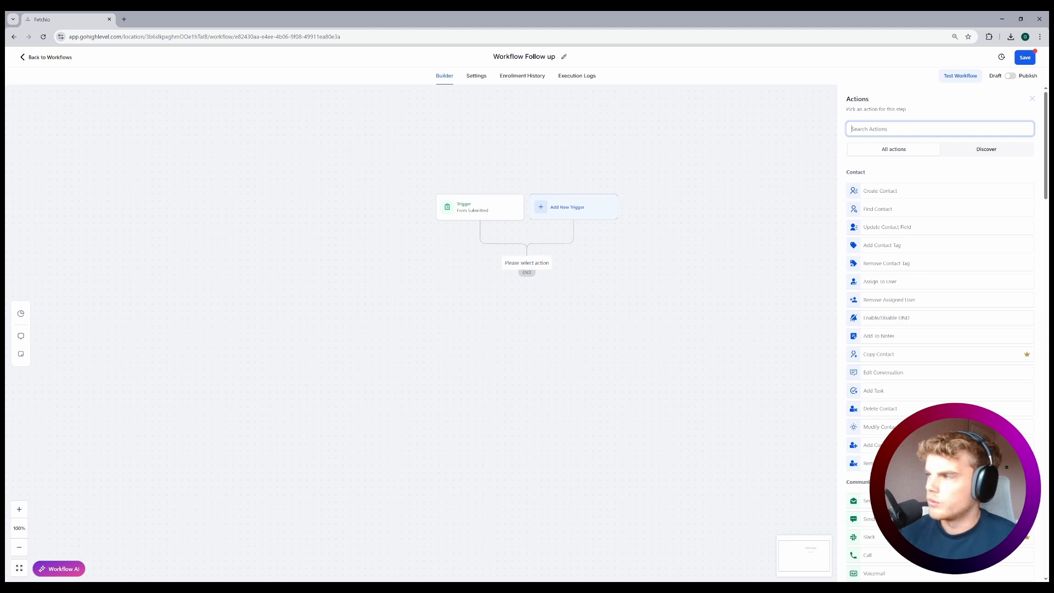
type("create")
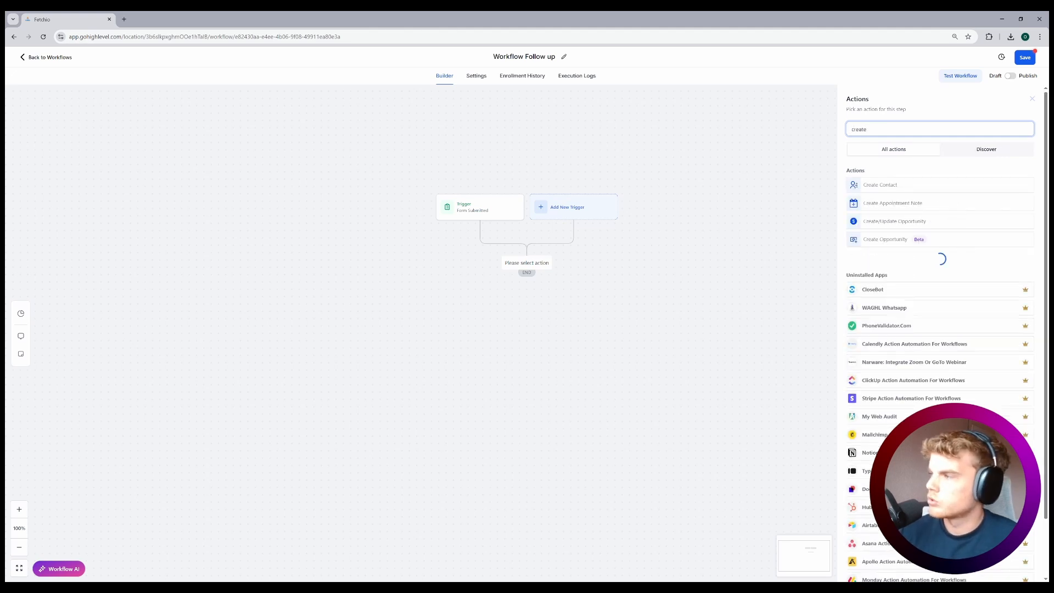
left_click(895, 221)
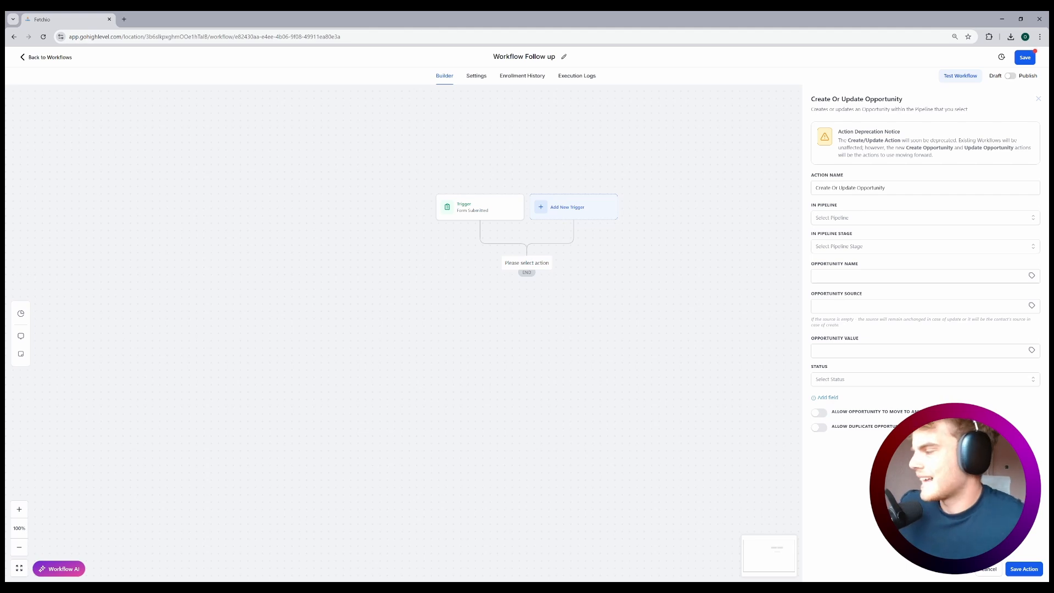
left_click(924, 218)
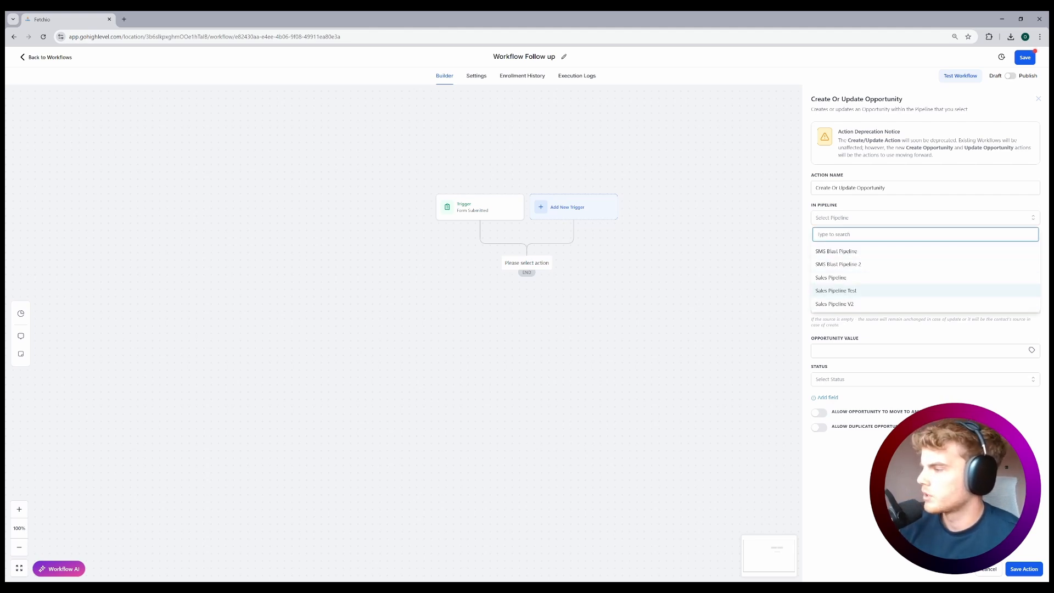
left_click(835, 290)
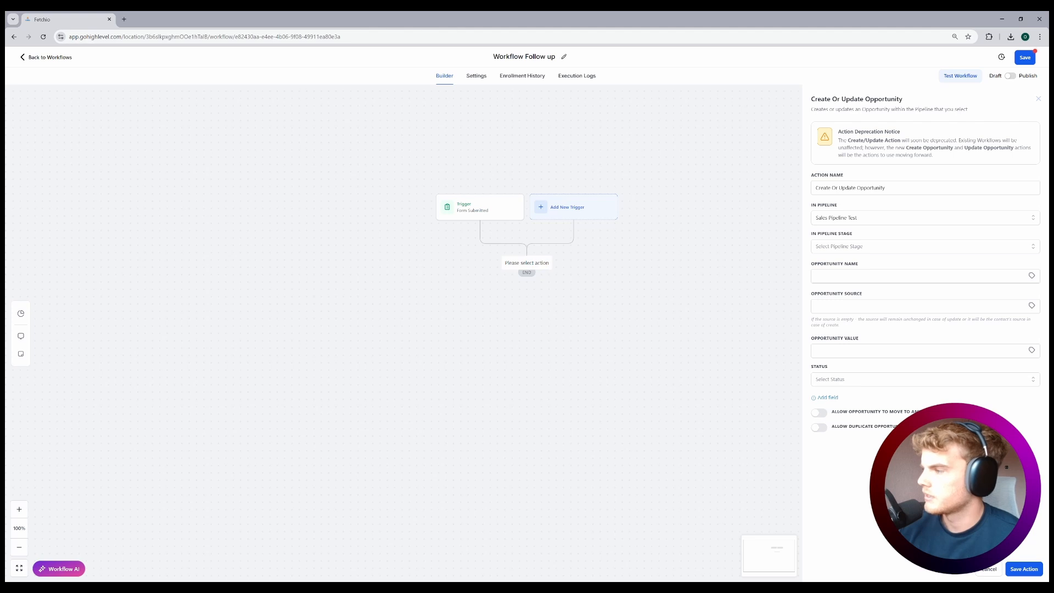
left_click(925, 247)
left_click(834, 279)
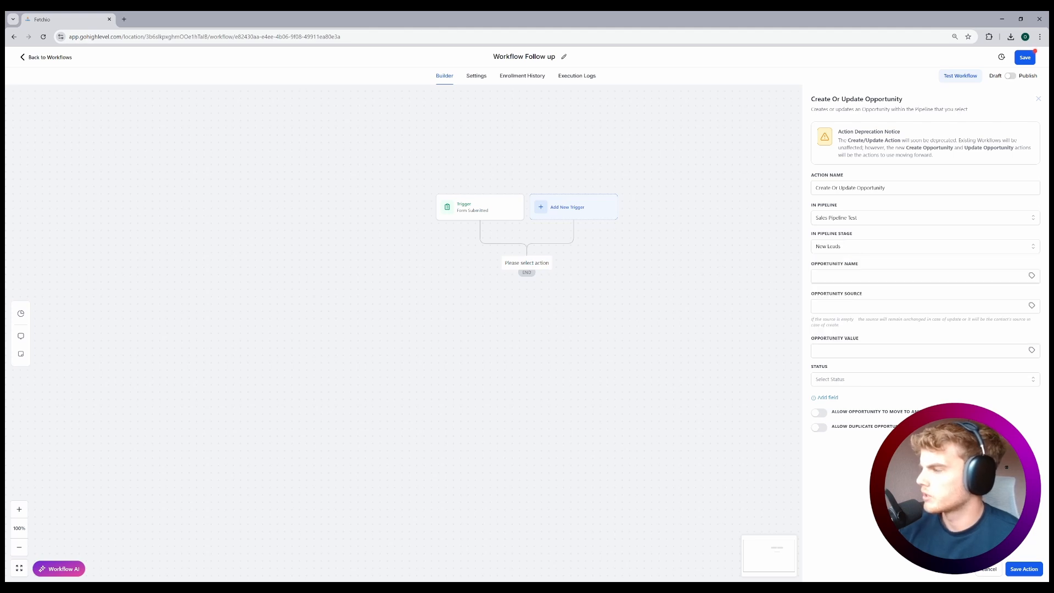
Set the opportunity name to the contact's Full Name custom value
left_click(836, 276)
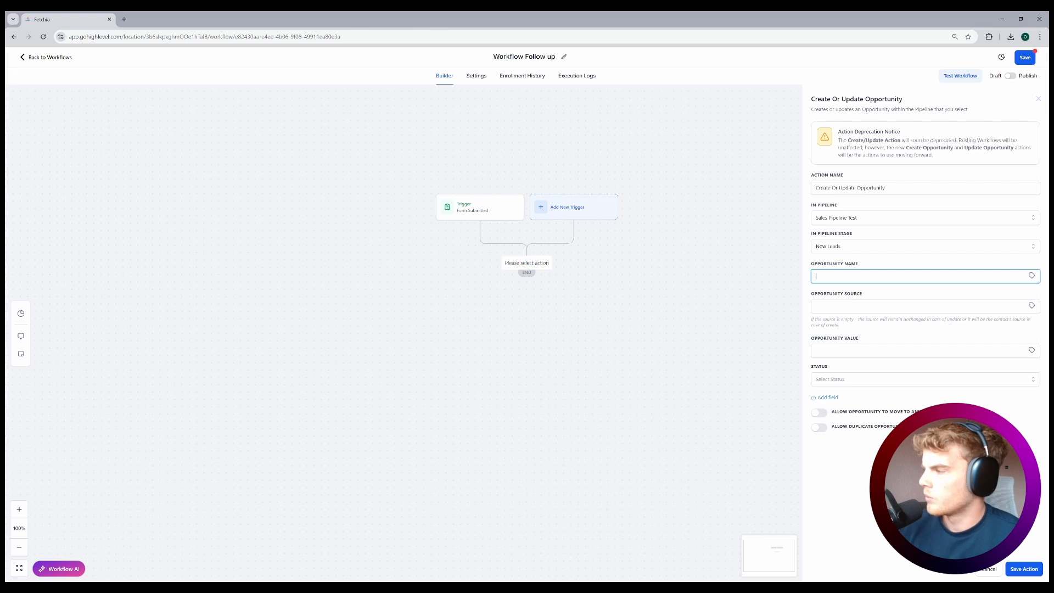
left_click(1032, 276)
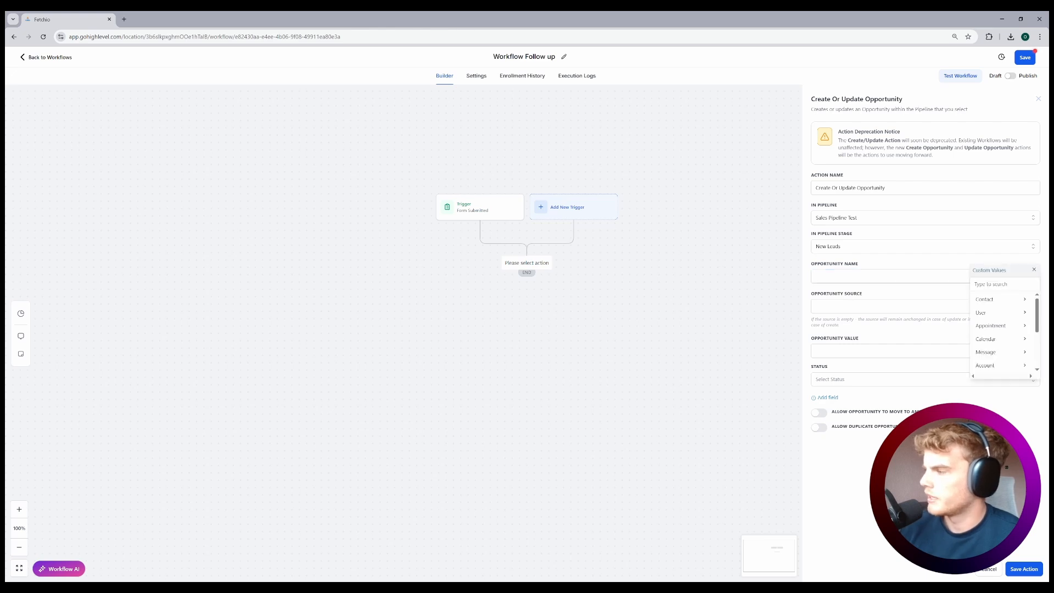
left_click(994, 299)
scroll(1003, 335, "down", 5)
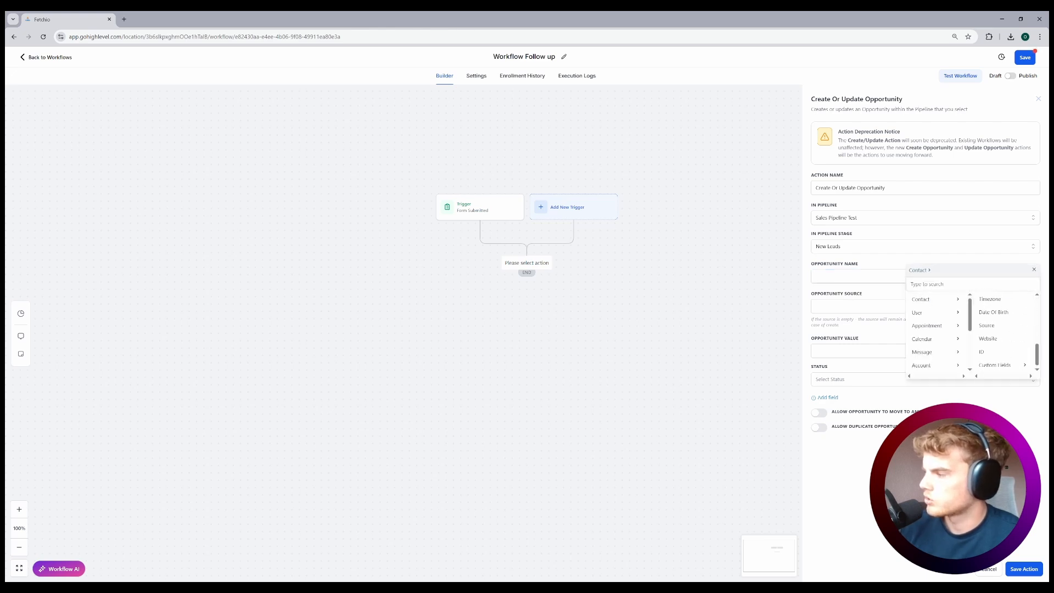
scroll(995, 365, "up", 5)
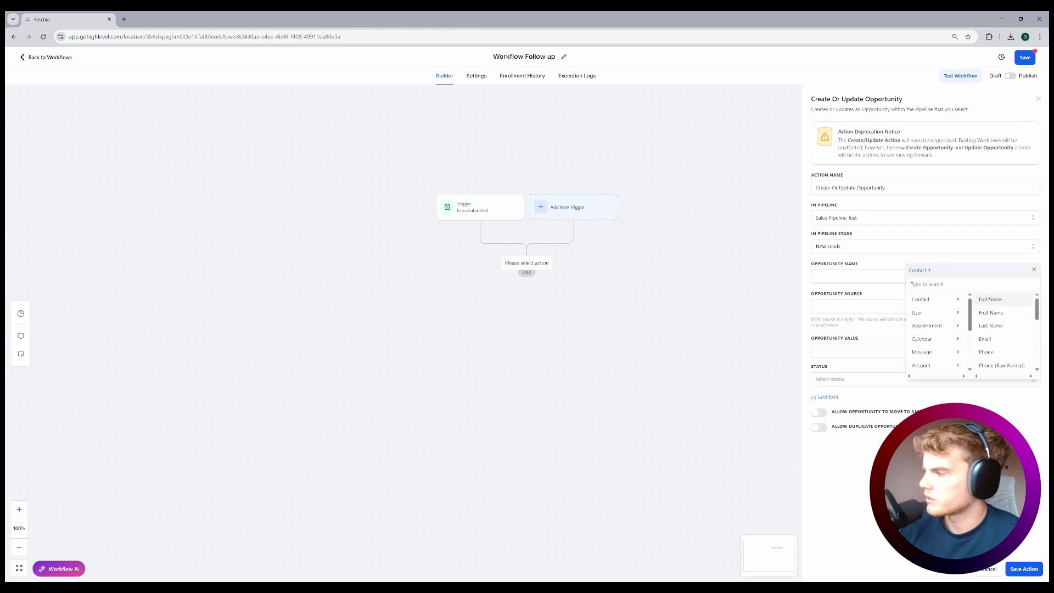
left_click(991, 299)
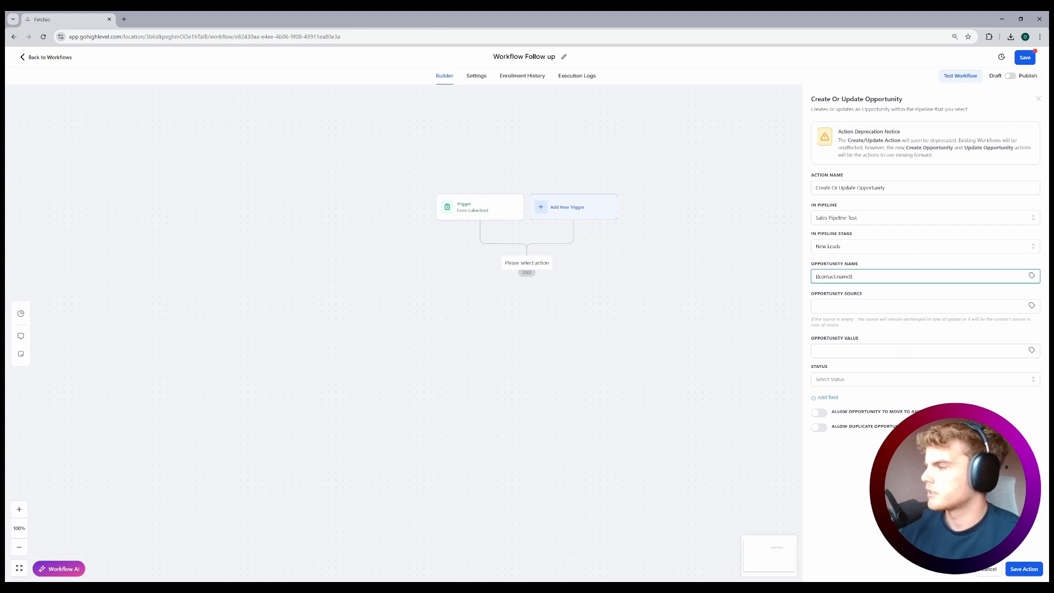
left_click_drag(854, 276, 814, 277)
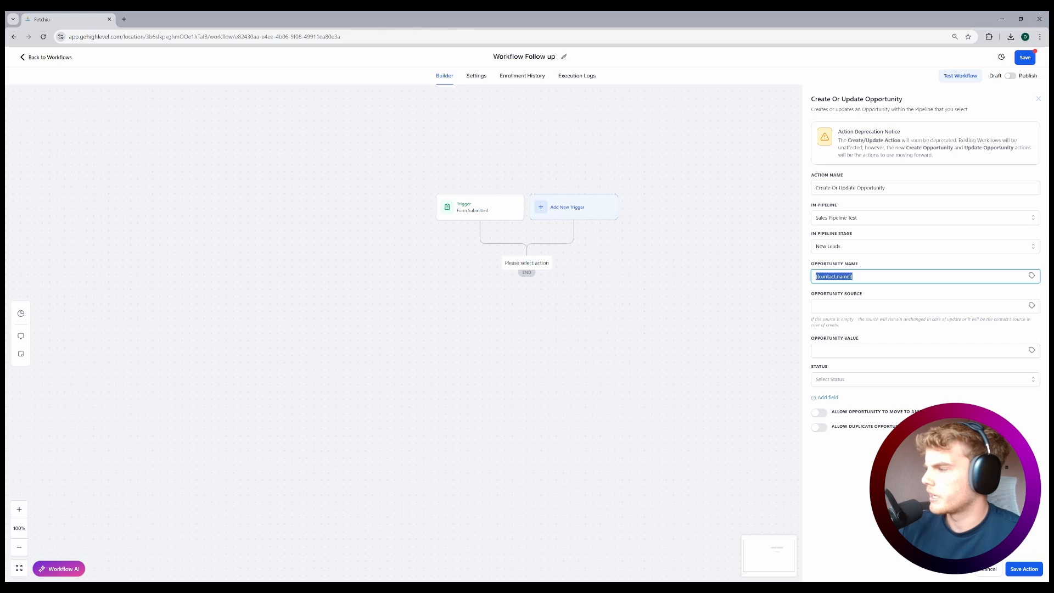
Set the opportunity source to Website and the opportunity value to 7000
left_click(818, 307)
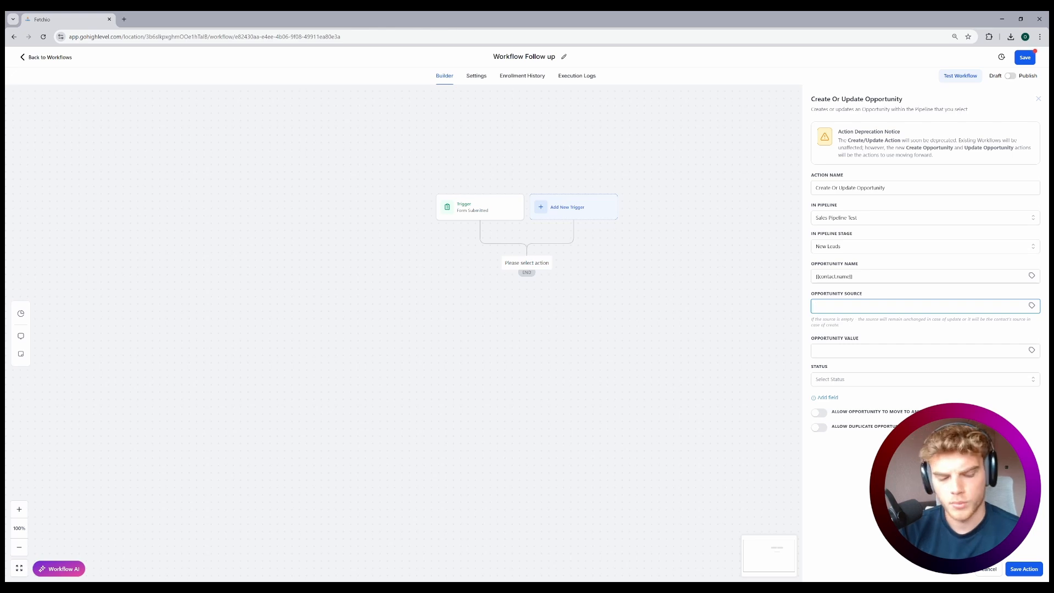
type("Website")
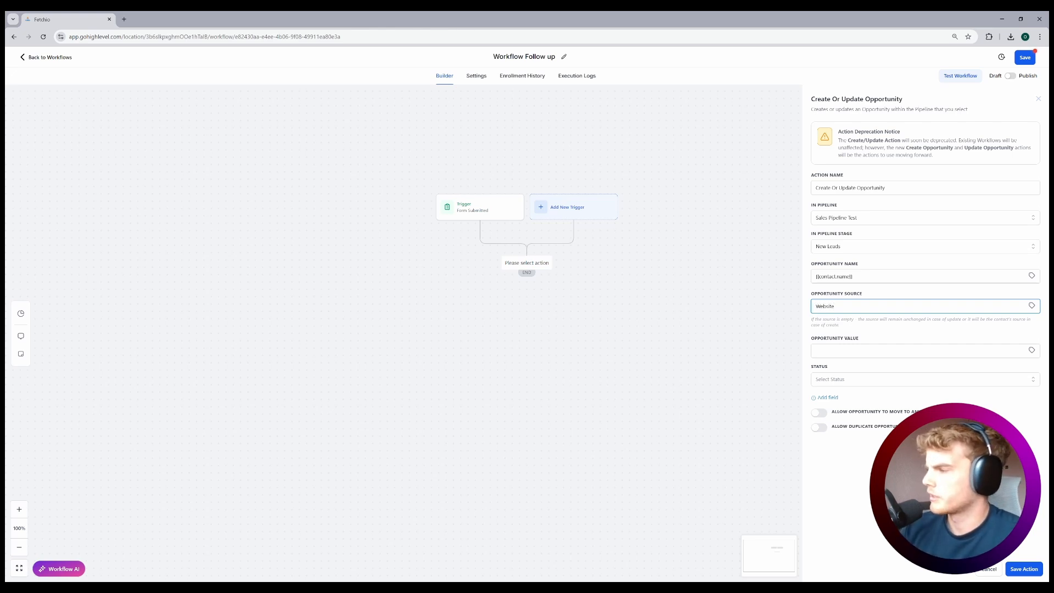
key("Tab")
key("Tab")
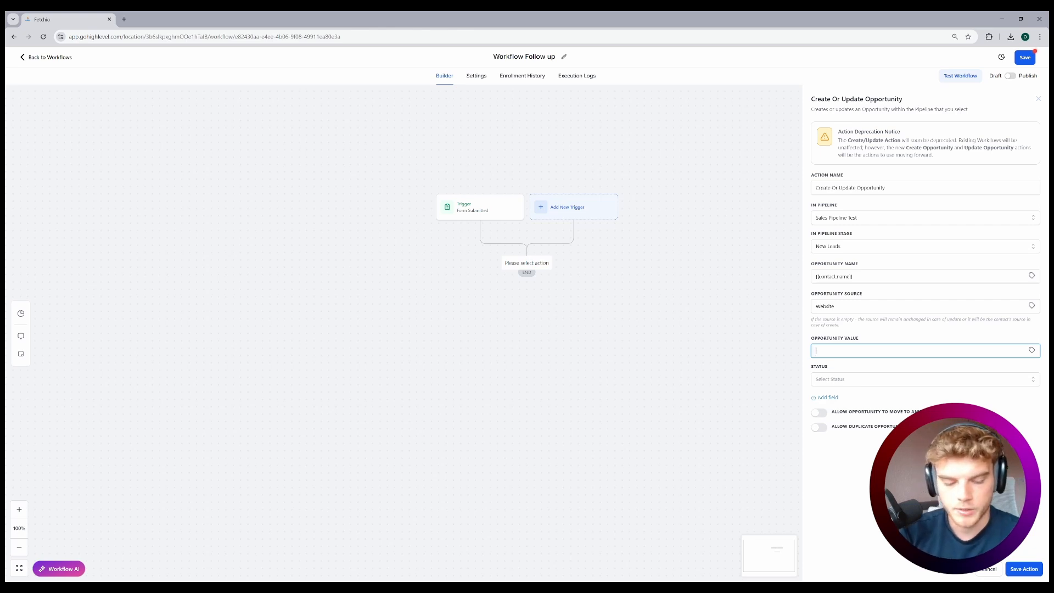
type("7")
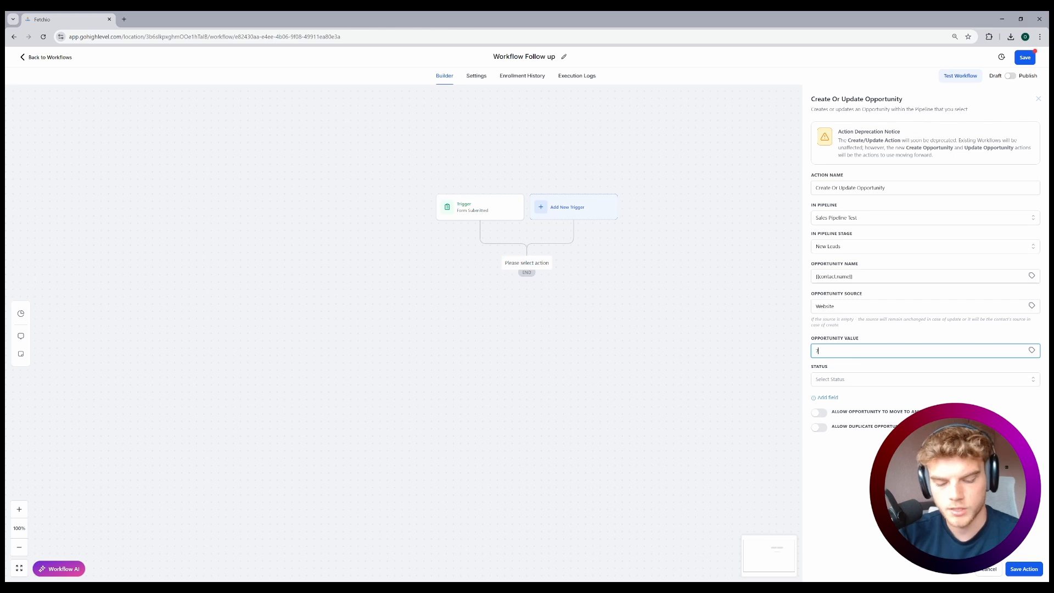
type("000")
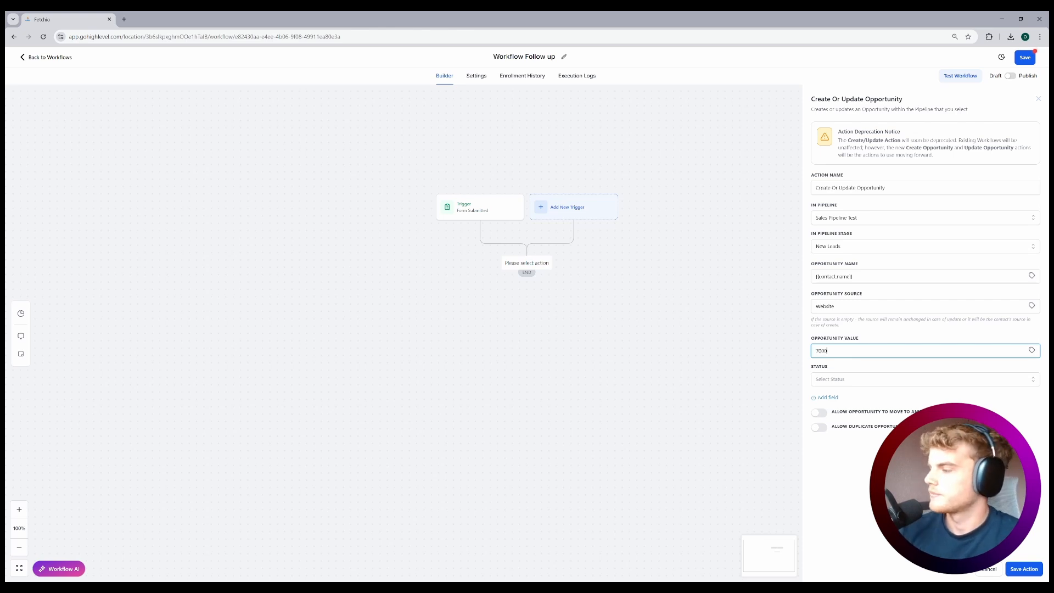
Set the opportunity status to open and save the action
left_click(925, 379)
left_click(925, 396)
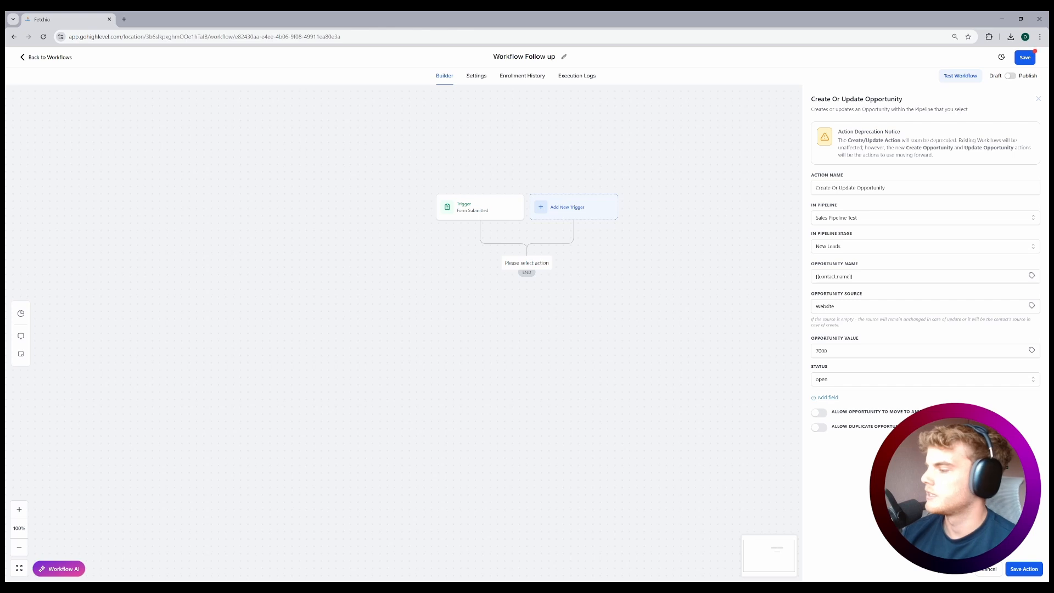
left_click(925, 379)
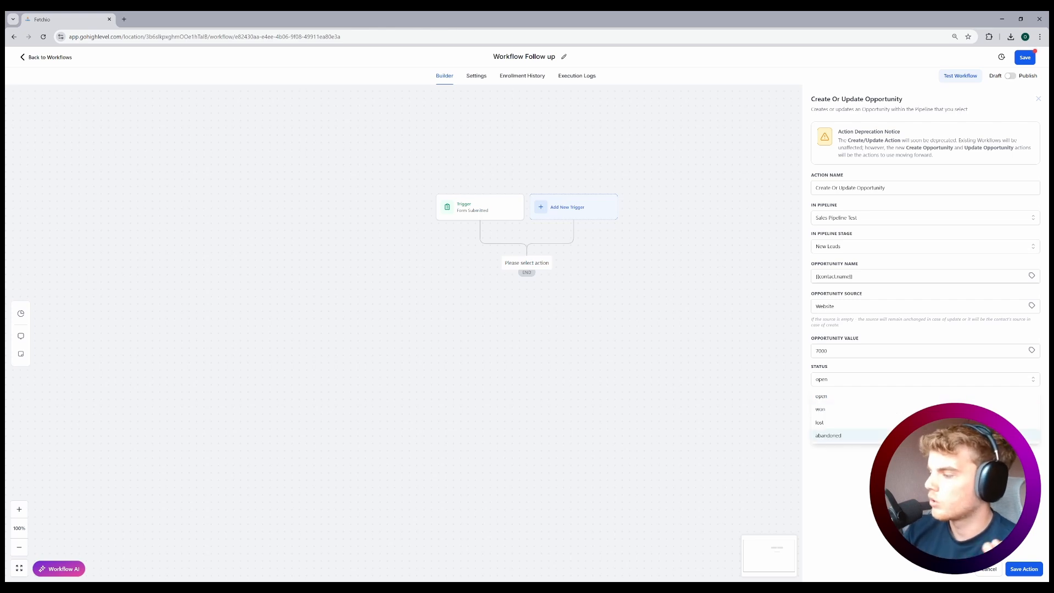
left_click(926, 380)
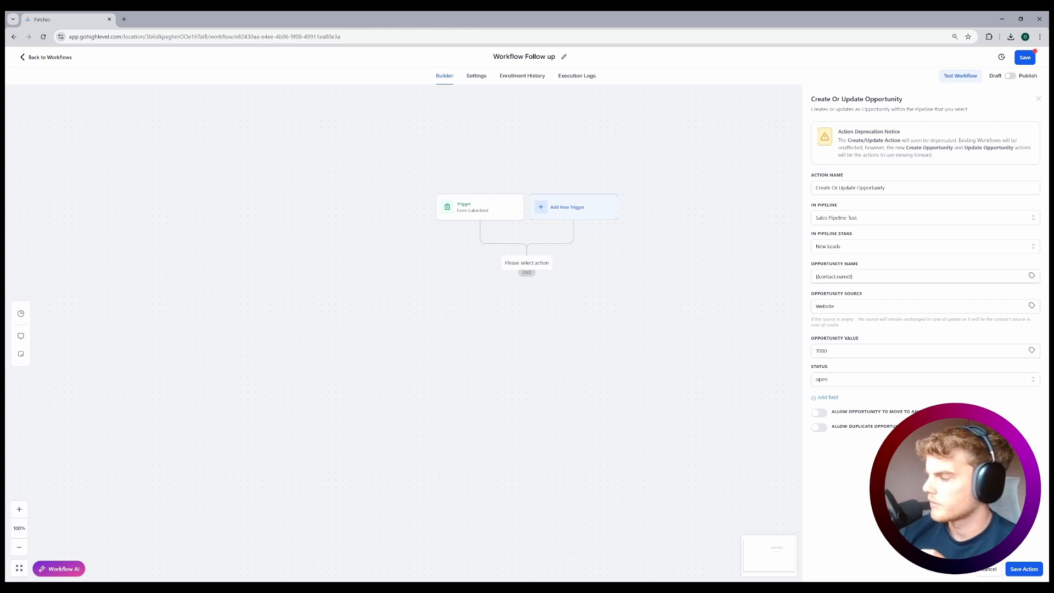
left_click(1024, 569)
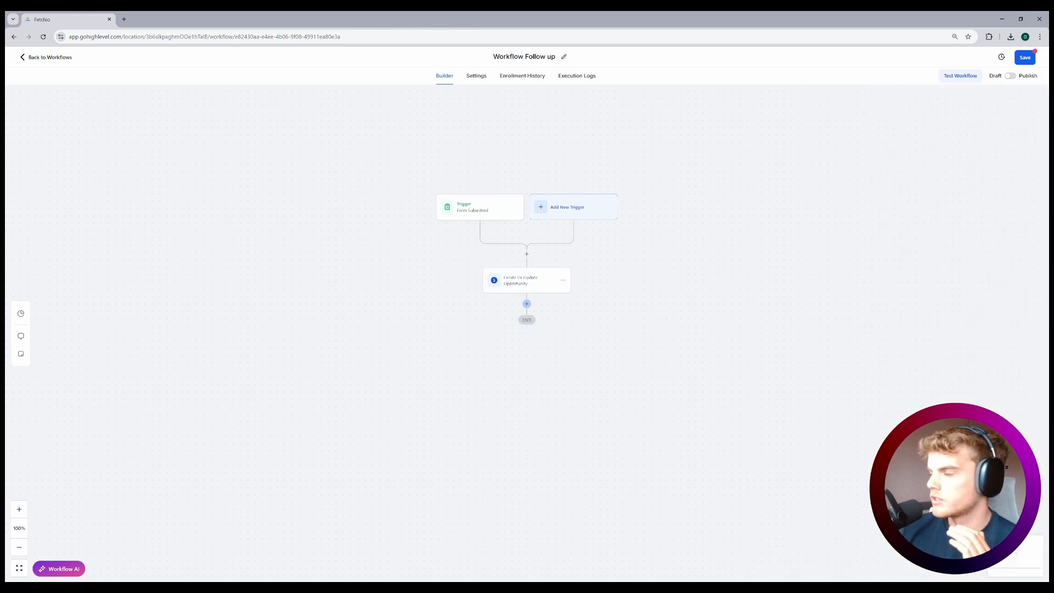
Add an Add Contact Tag action below the opportunity action with the "hot list" tag, and save it
left_click(526, 303)
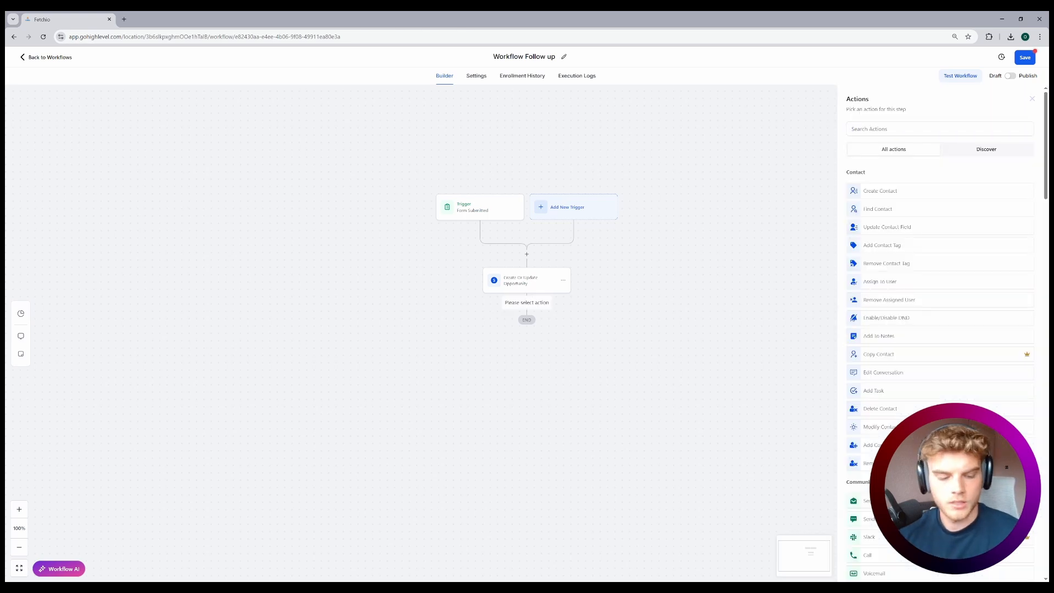
left_click(882, 245)
left_click(936, 175)
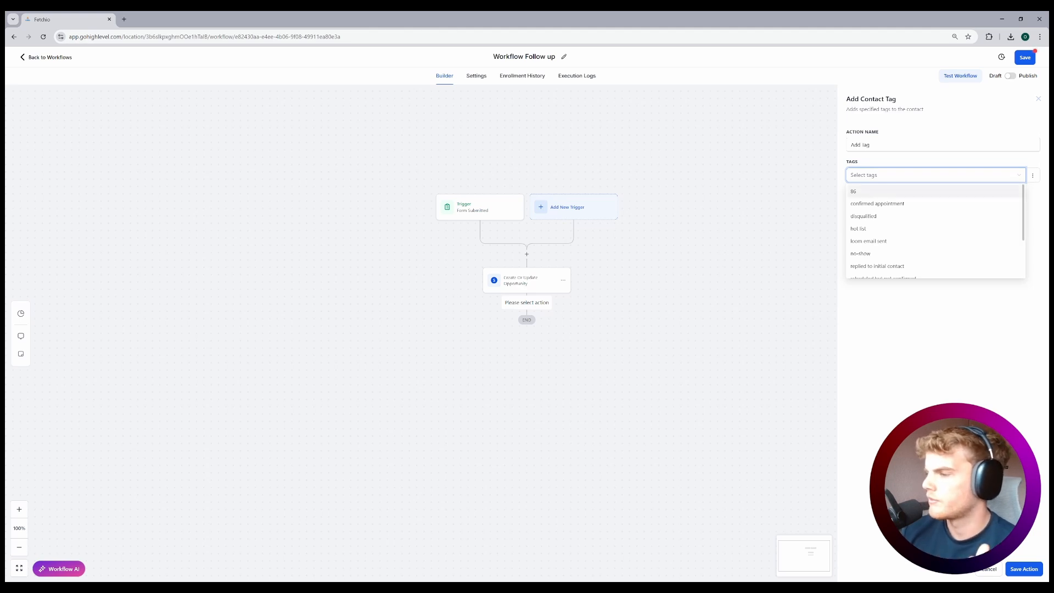
scroll(934, 231, "down", 2)
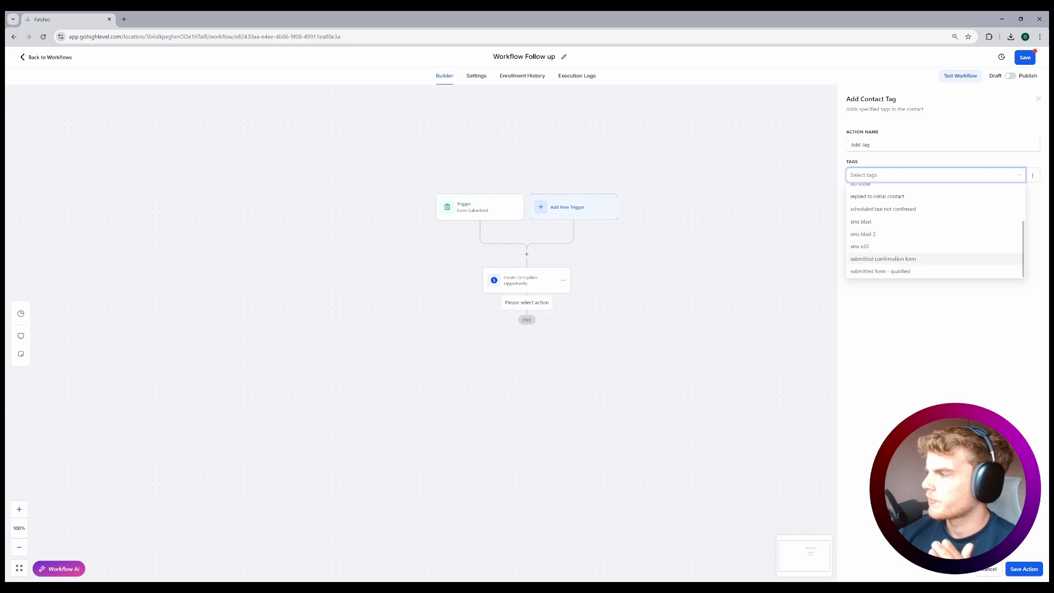
scroll(934, 231, "up", 3)
left_click(858, 229)
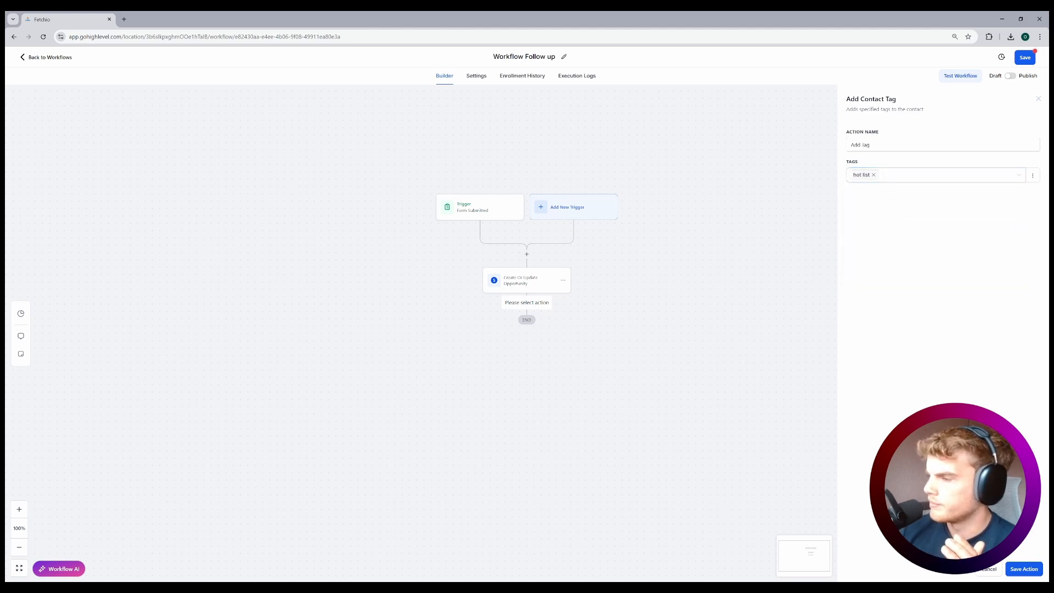
left_click(1025, 569)
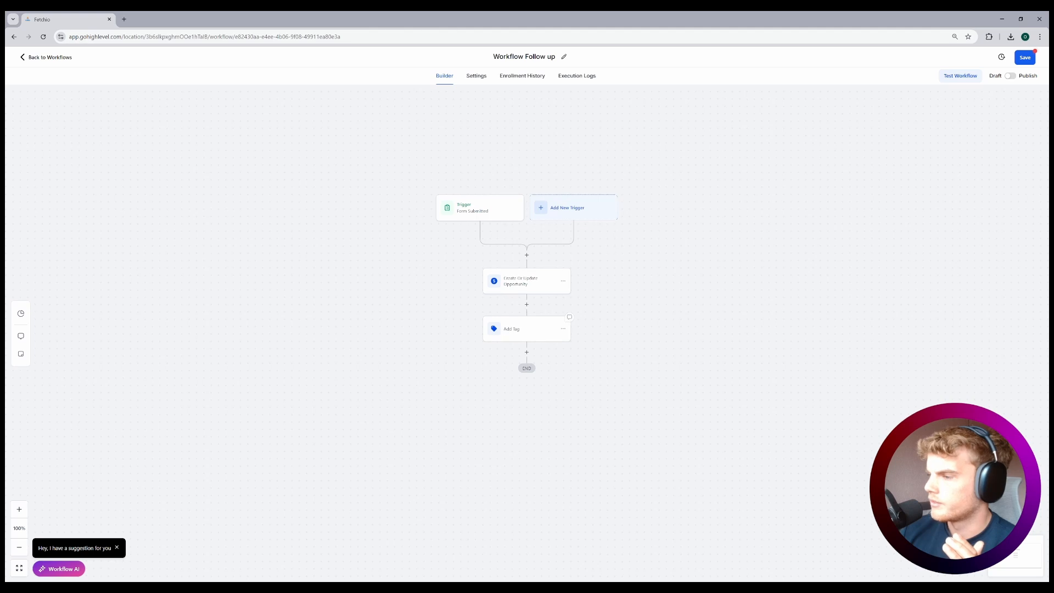
Rename the tag action to "Add Facebook Tag" and save it
left_click(527, 328)
left_click(862, 145)
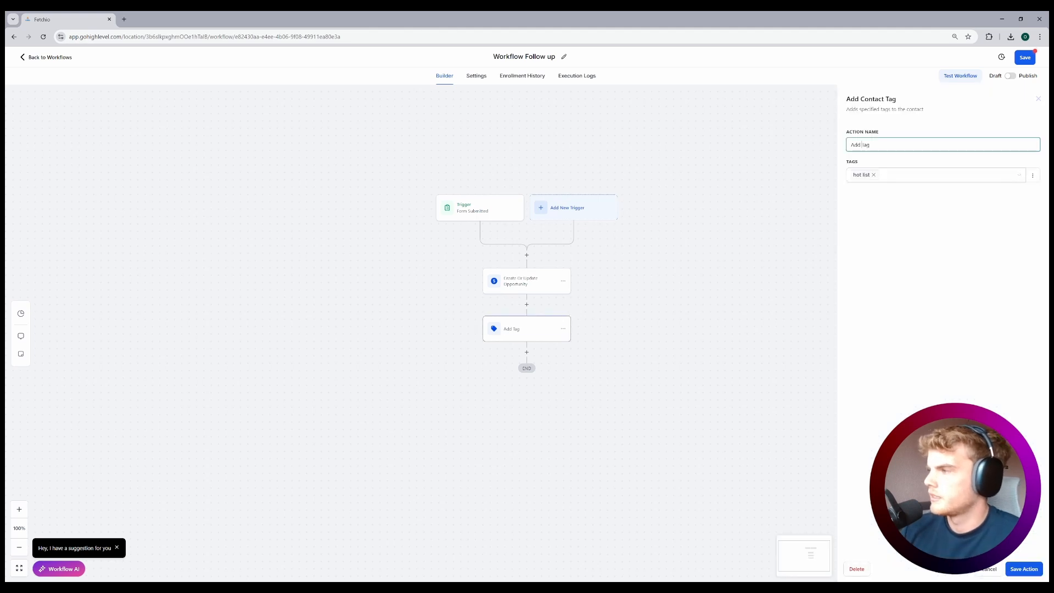
type("Facebook")
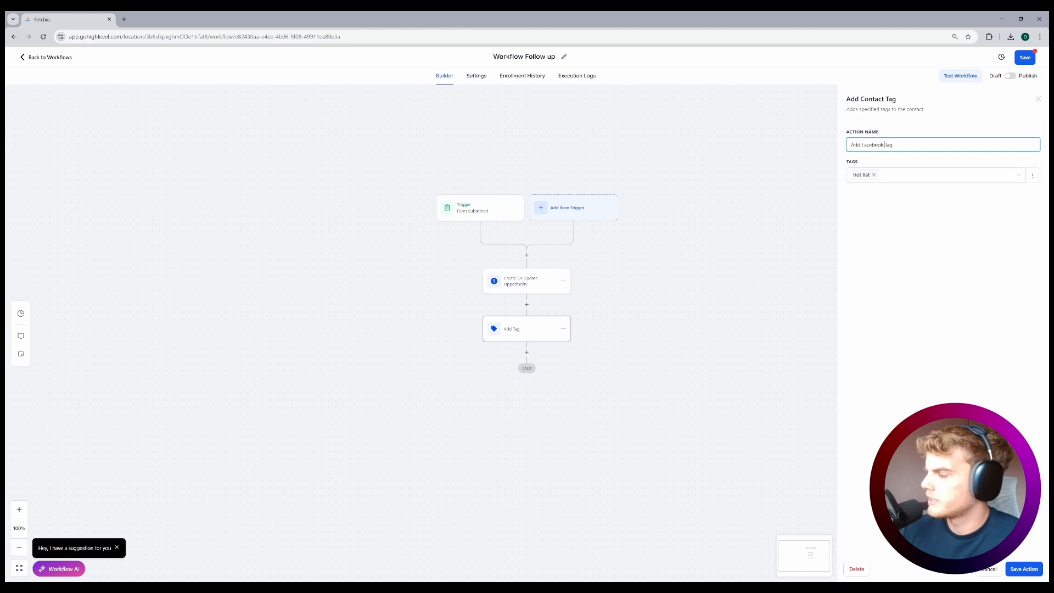
left_click(1024, 569)
Add a Send Internal Notification action below the Facebook tag, addressed by email to a Particular User, and select the account user as recipient
scroll(527, 329, "down", 3)
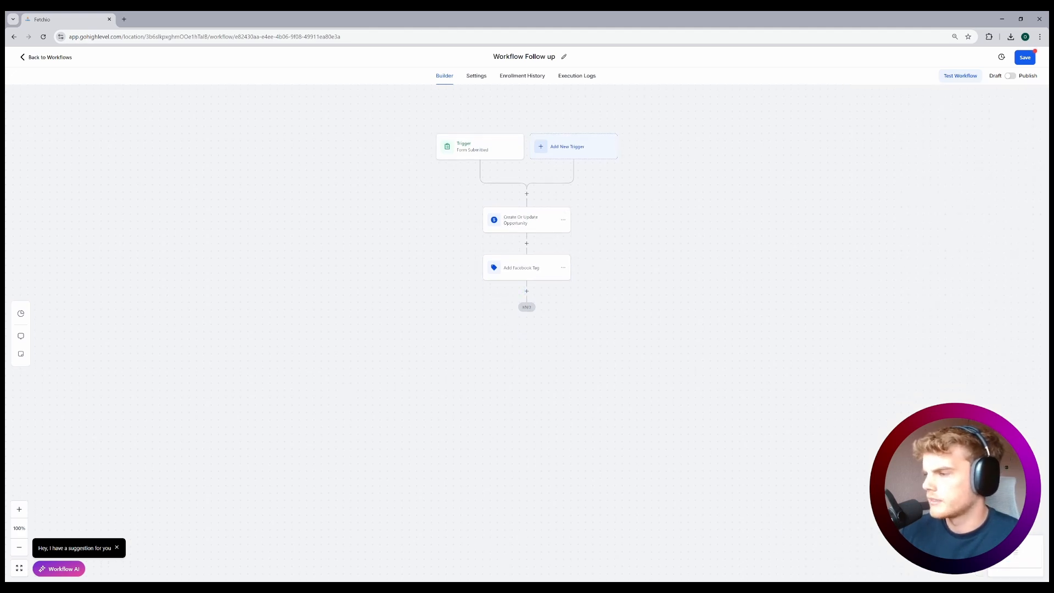
left_click(527, 291)
type("internal")
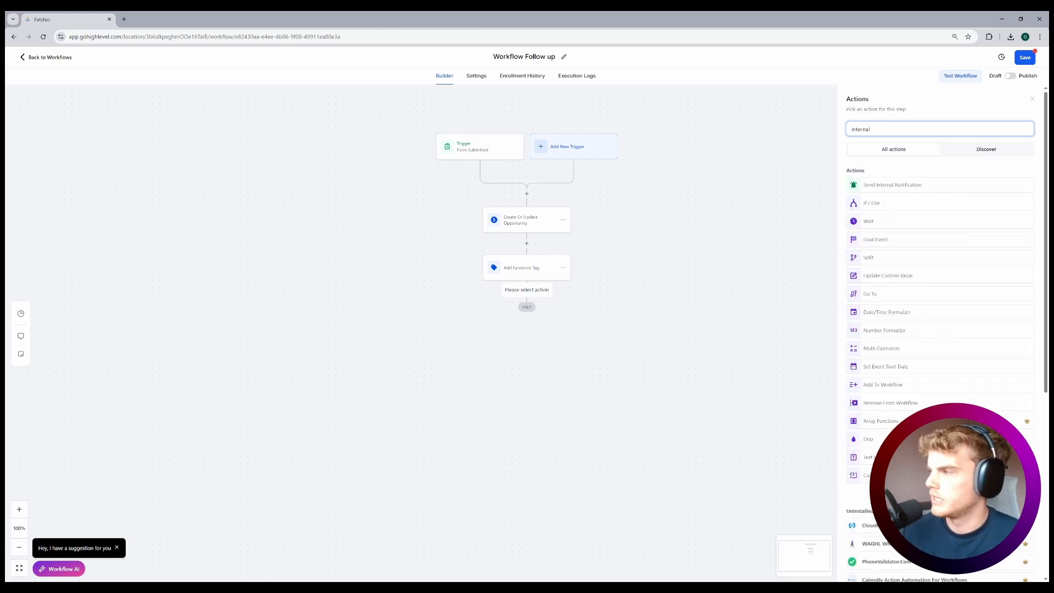
left_click(892, 185)
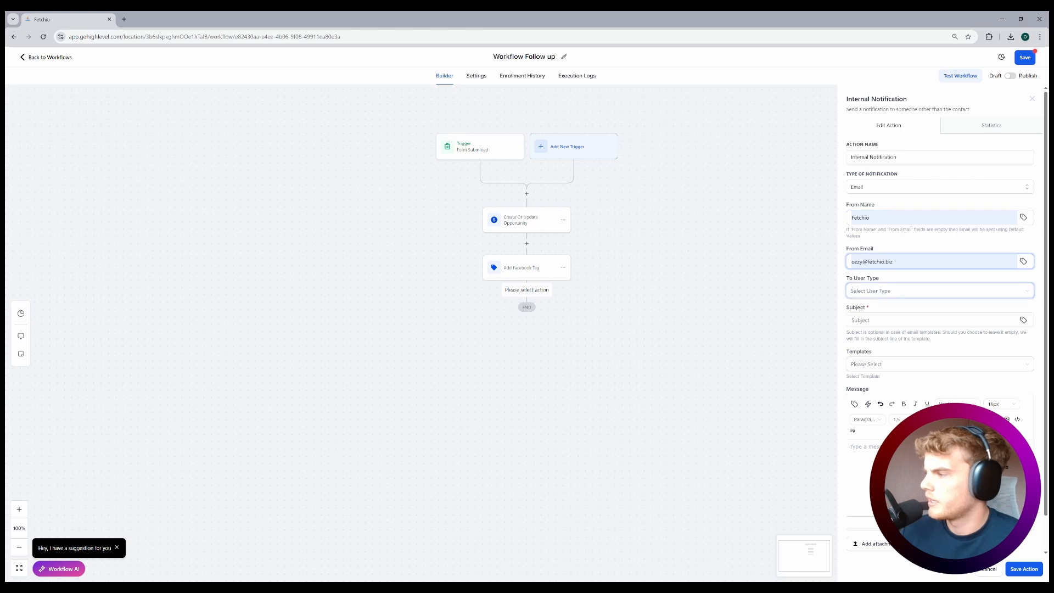
left_click(939, 291)
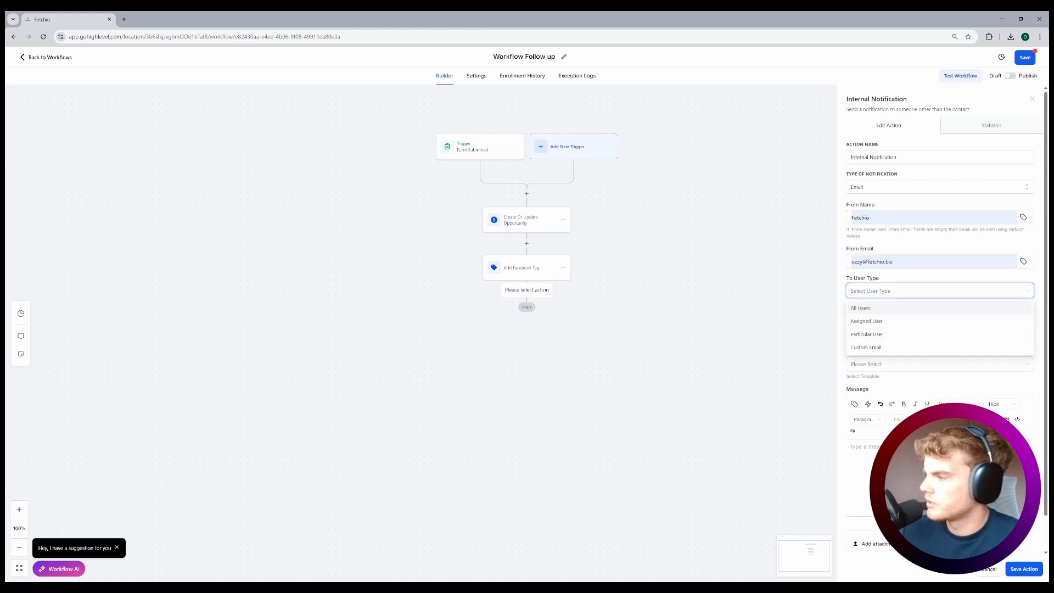
left_click(867, 334)
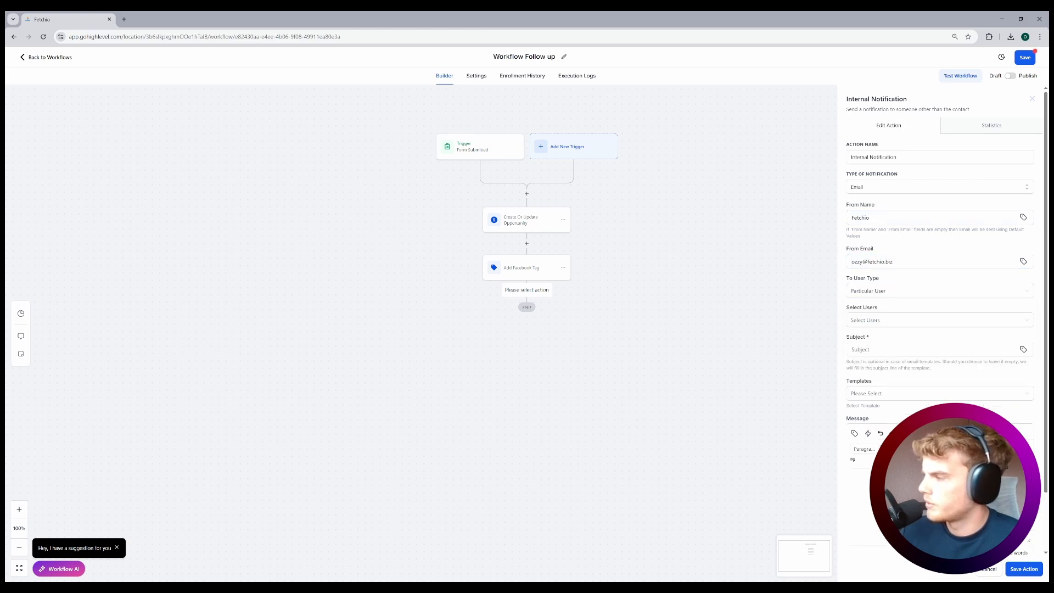
left_click(939, 319)
left_click(865, 350)
left_click(928, 308)
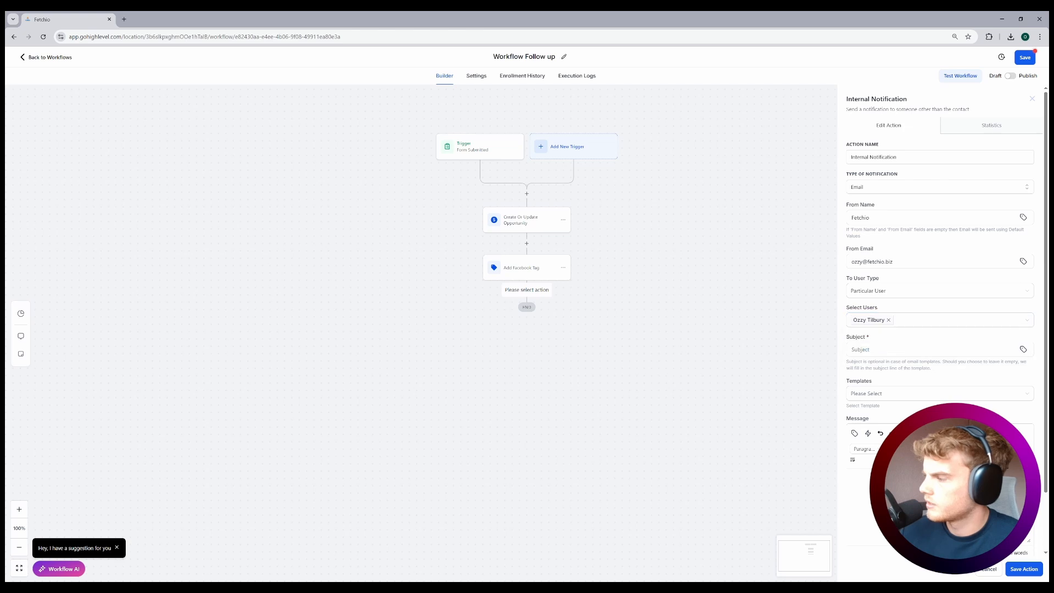
Set the notification email's subject to "New Lead Via Facebook (FETCHIO)"
left_click(929, 350)
type("New Lead Via Facebook (FETCHIO)")
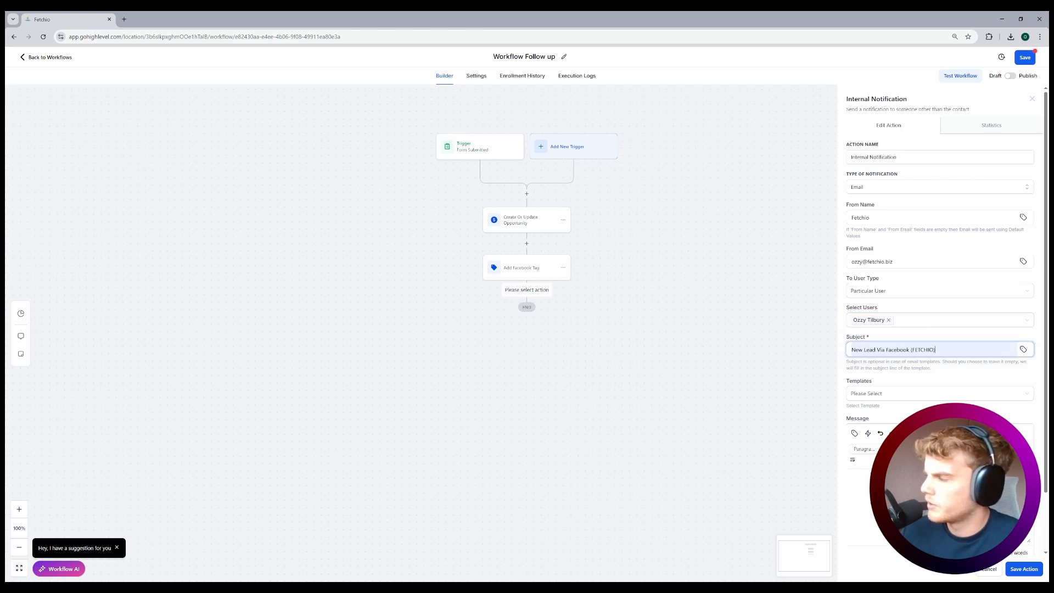
triple_click(900, 350)
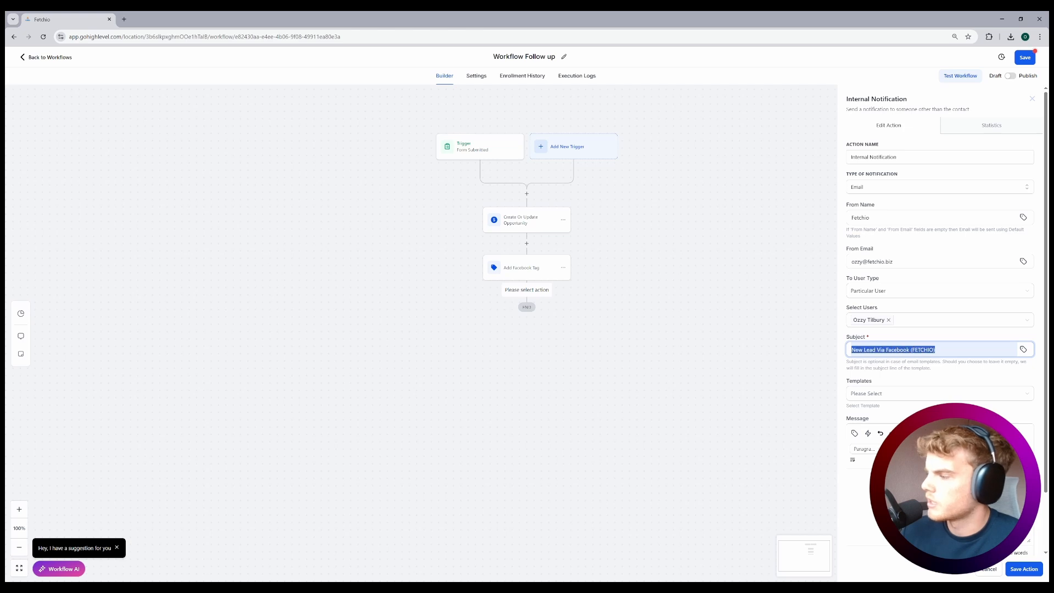
left_click(933, 371)
Write the notification message starting with "Hi" and the user's First Name custom value, followed by "New Lead!" and a contact request, and save the action
scroll(933, 394, "down", 2)
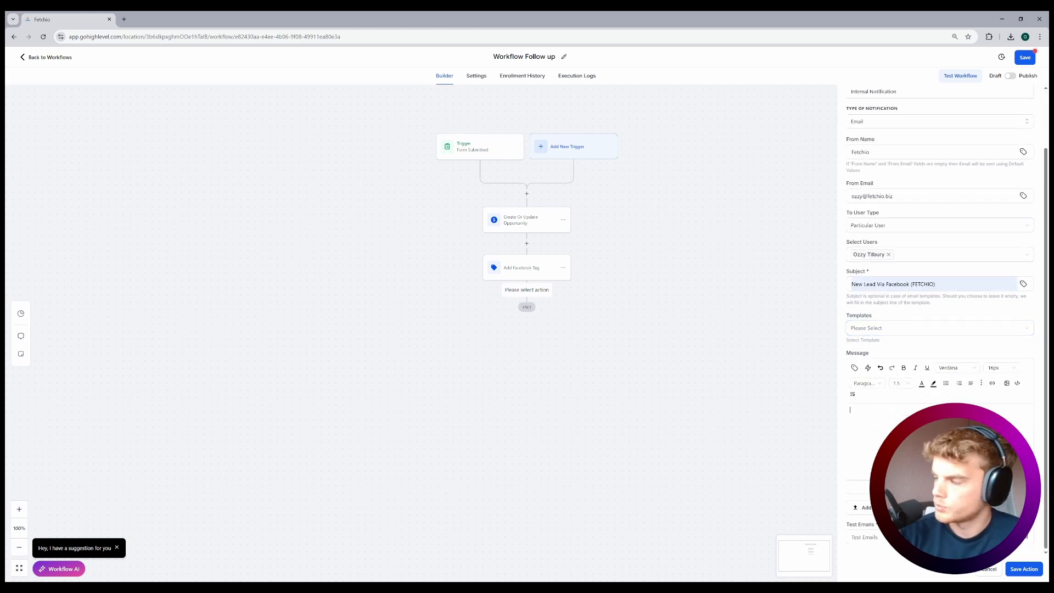
type("i")
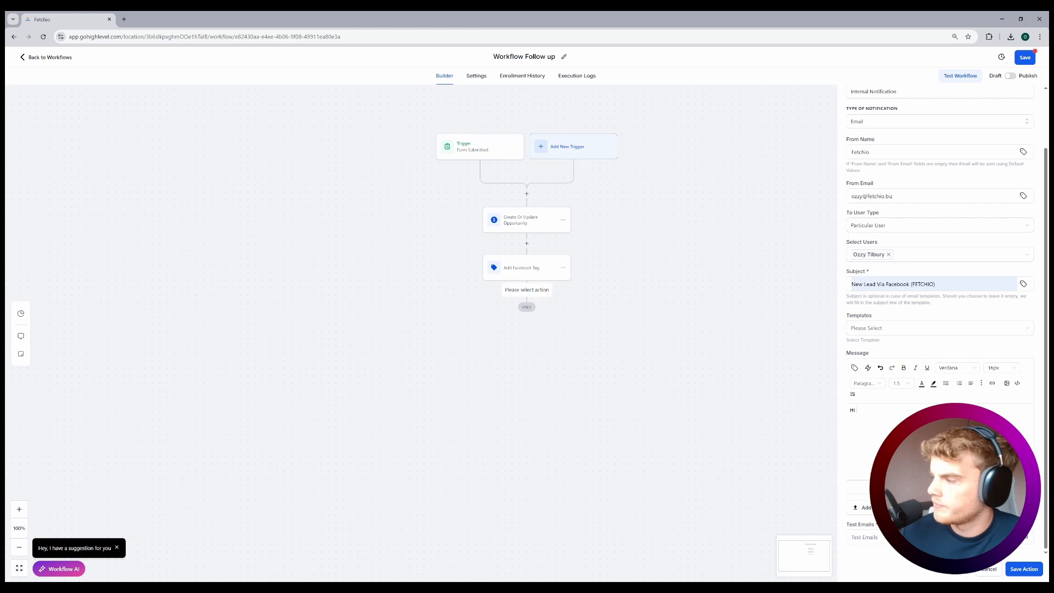
left_click(855, 368)
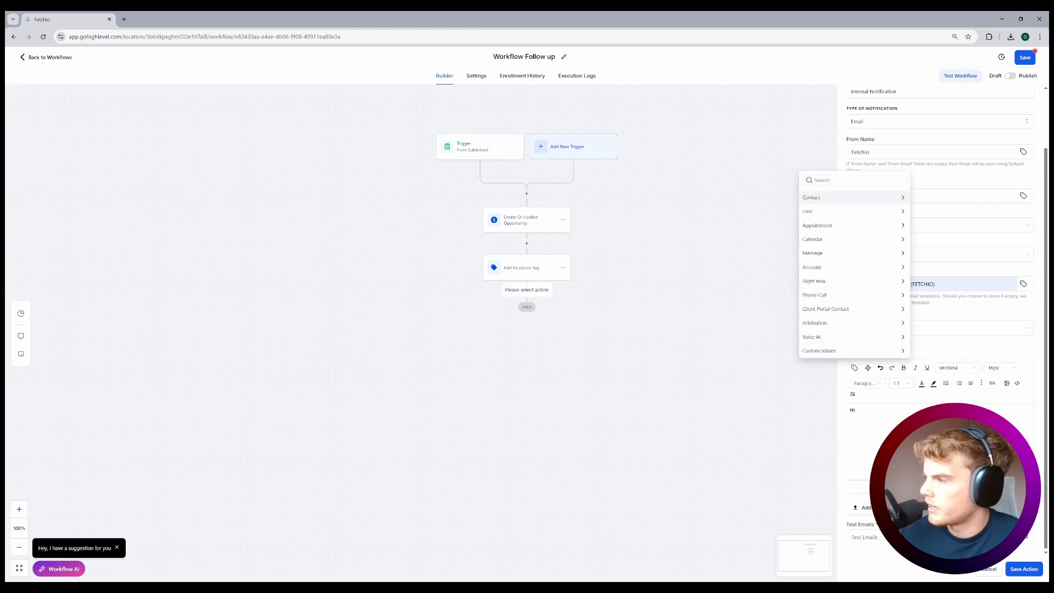
left_click(824, 211)
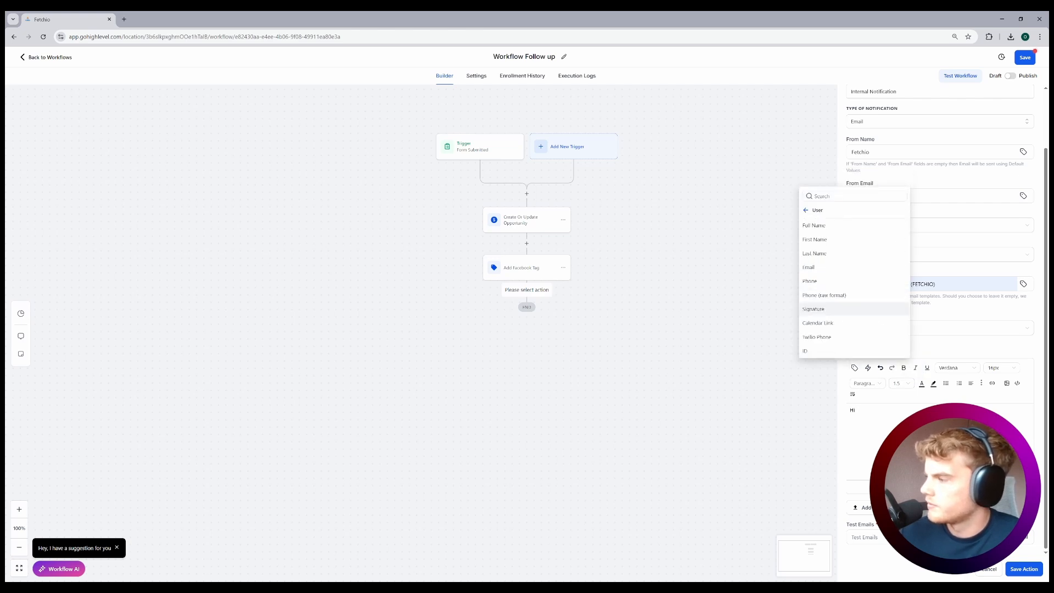
left_click(815, 239)
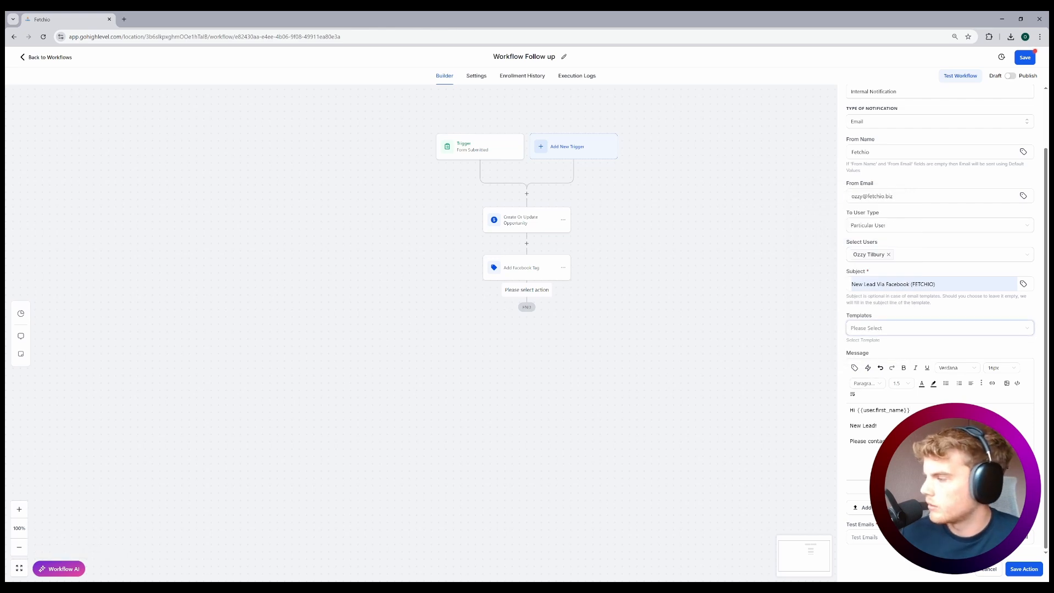
left_click(901, 329)
left_click(900, 328)
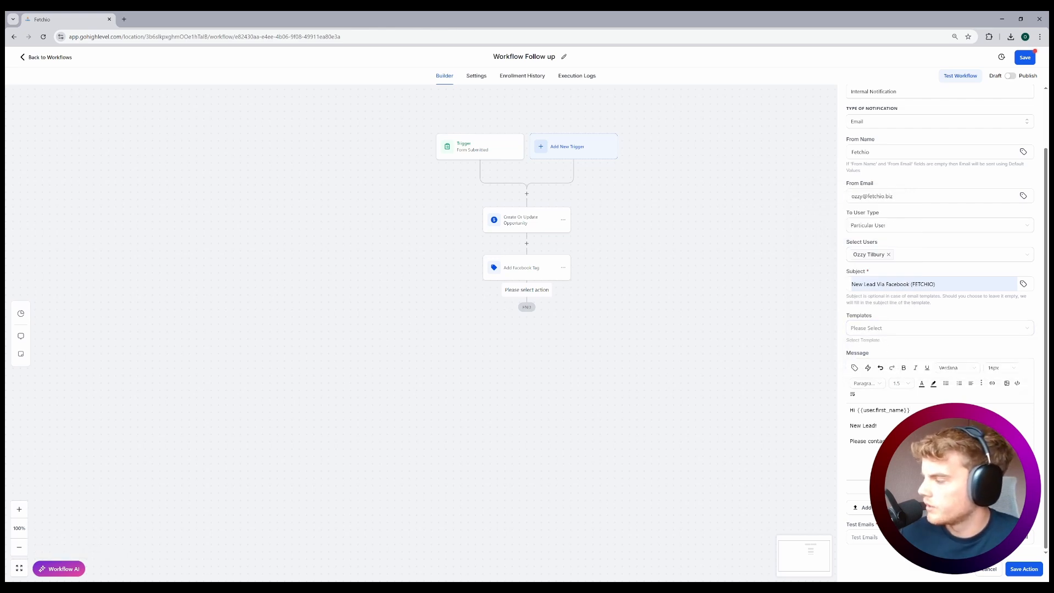
left_click(1024, 569)
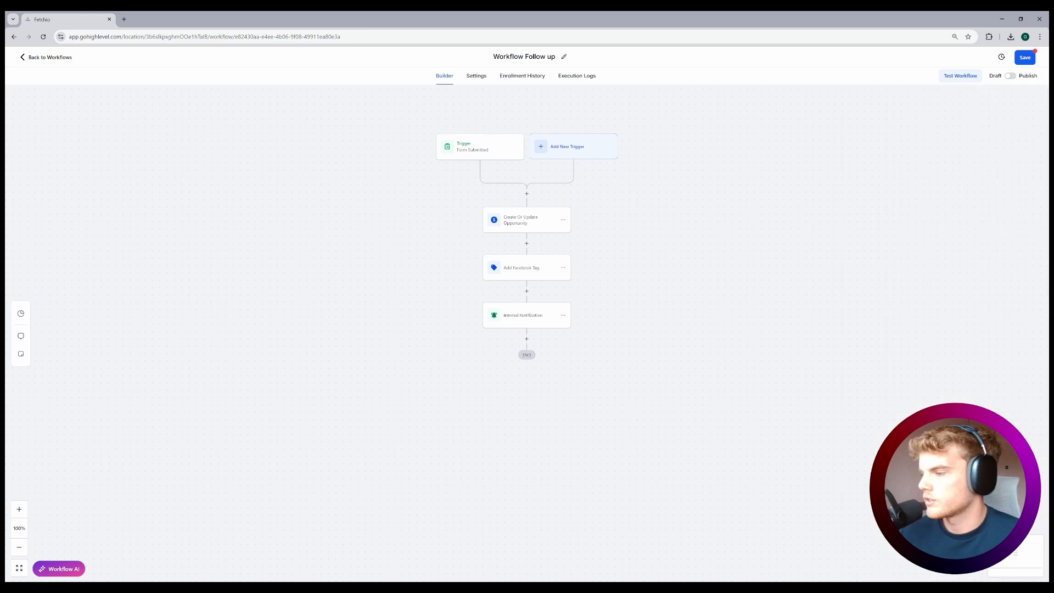
Rename the internal notification action to "Send Email to Sales Team" and save it
left_click(527, 316)
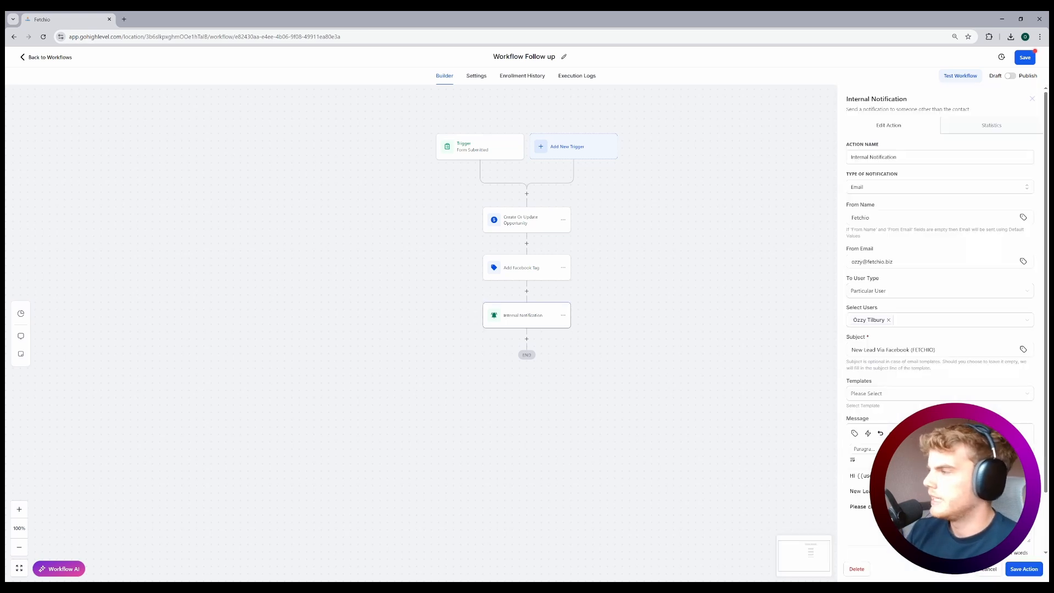
triple_click(885, 157)
type("Sedn")
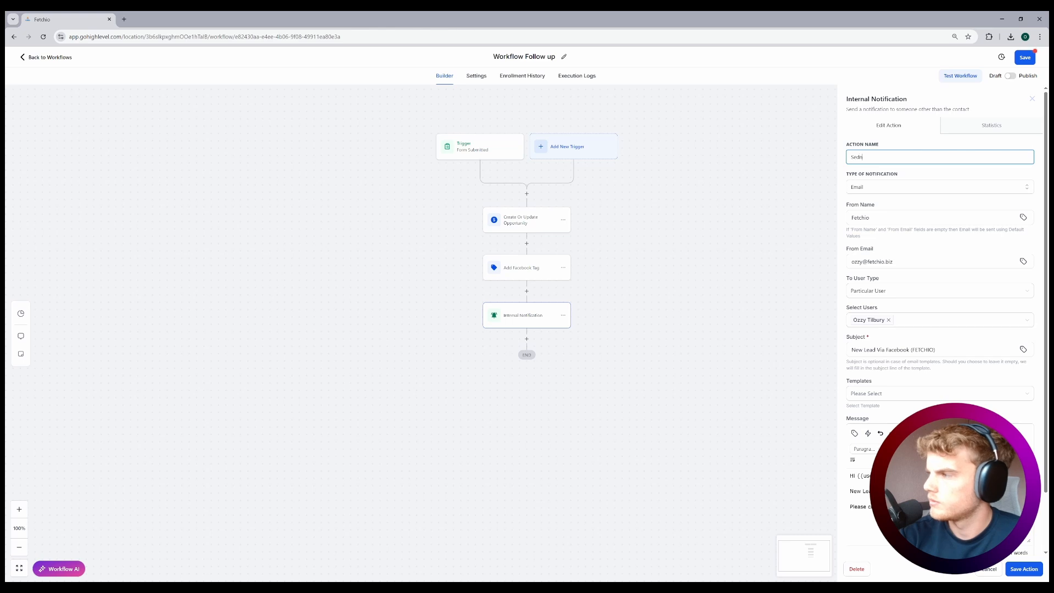
key("BackSpace")
key("BackSpace")
type("nd Em")
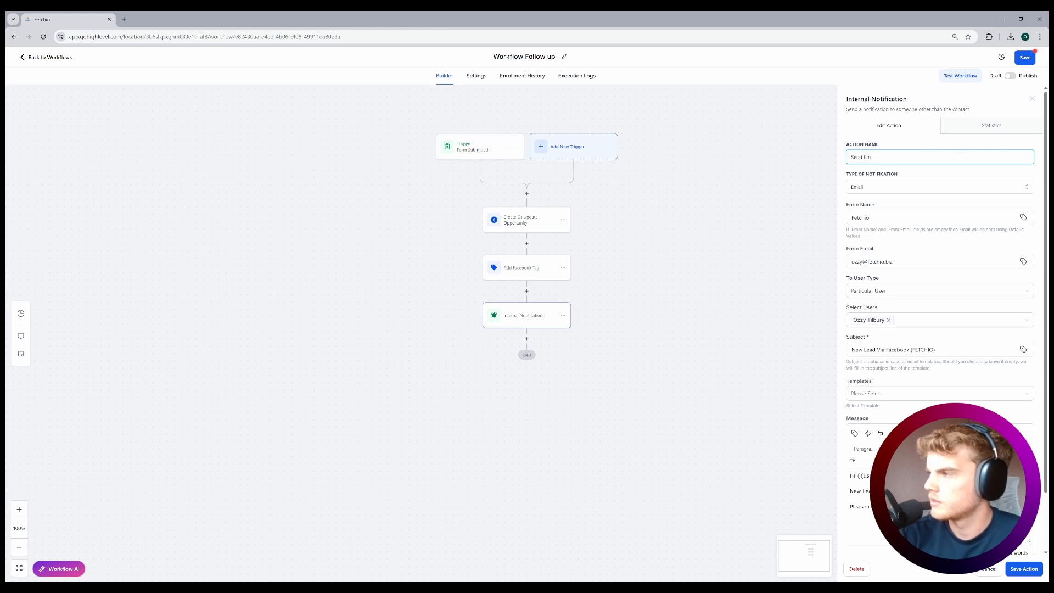
type("ail to Sales Team")
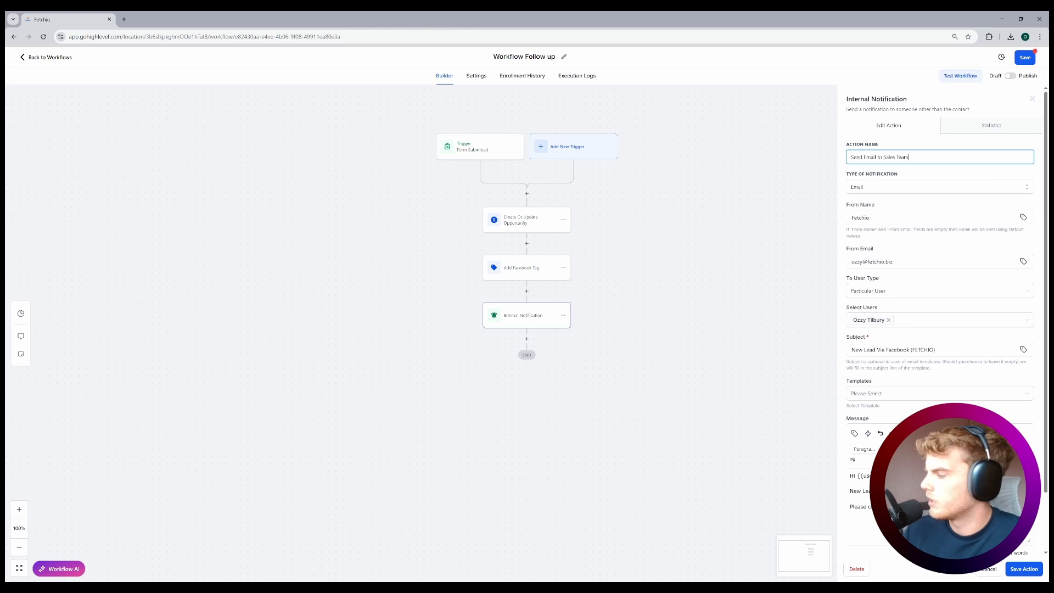
left_click(1024, 570)
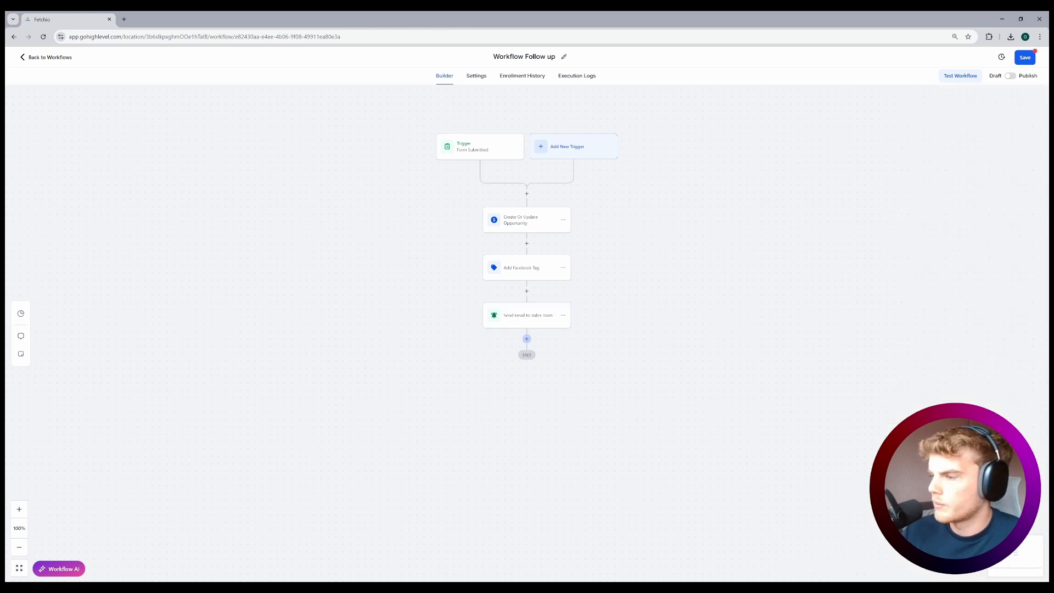
Add a Send SMS action below the sales team email action
left_click(526, 339)
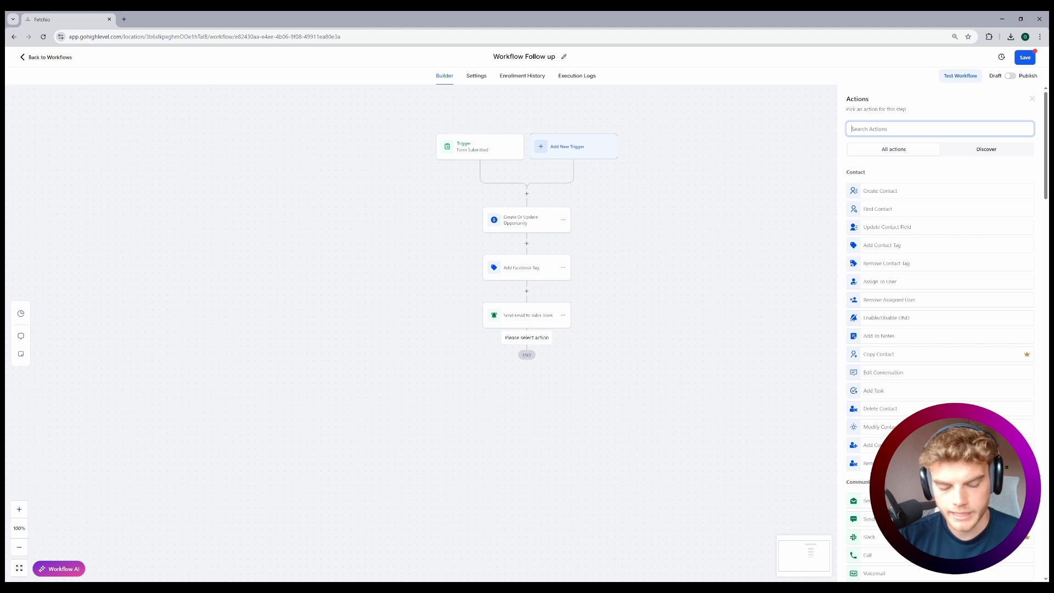
type("sms")
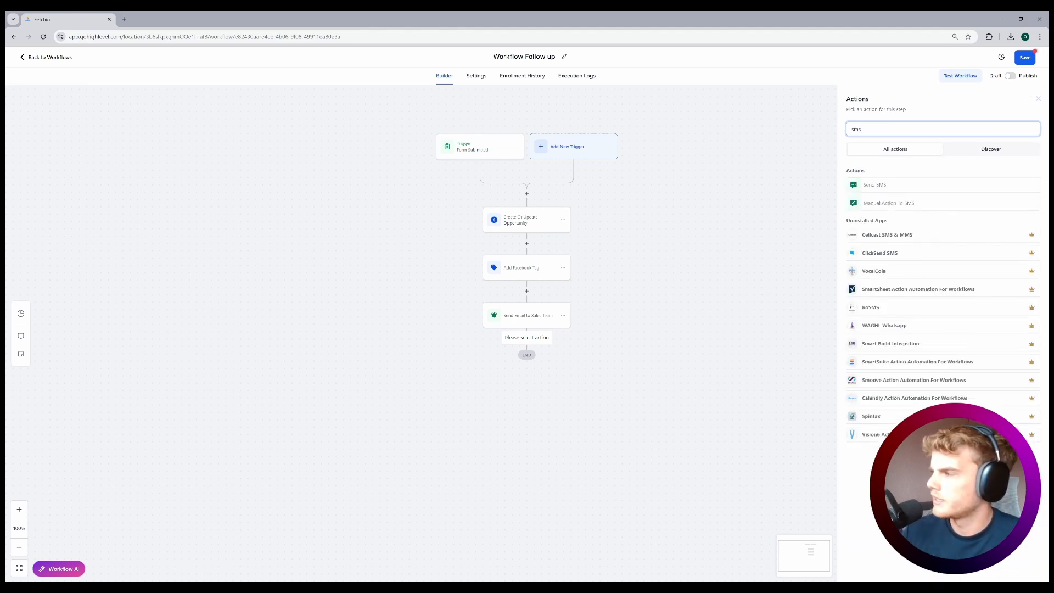
left_click(875, 184)
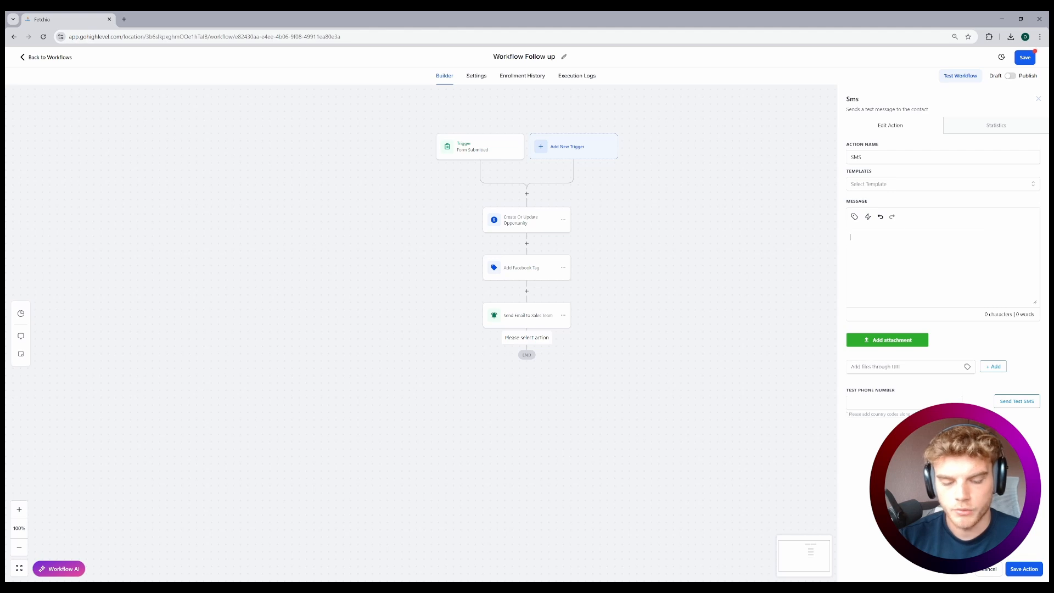
Write the SMS "Hey {{contact.first_name}}, Thanks for submitting our form on Facebook, what time are you free for a call?" and save the action
type("Hi")
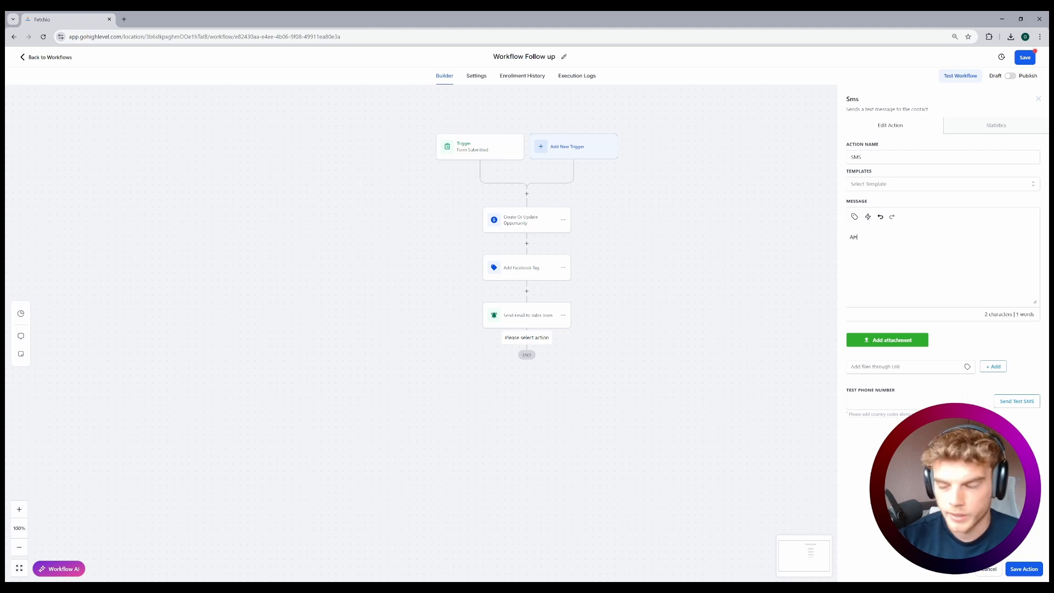
key("BackSpace")
key("BackSpace")
type("Hey")
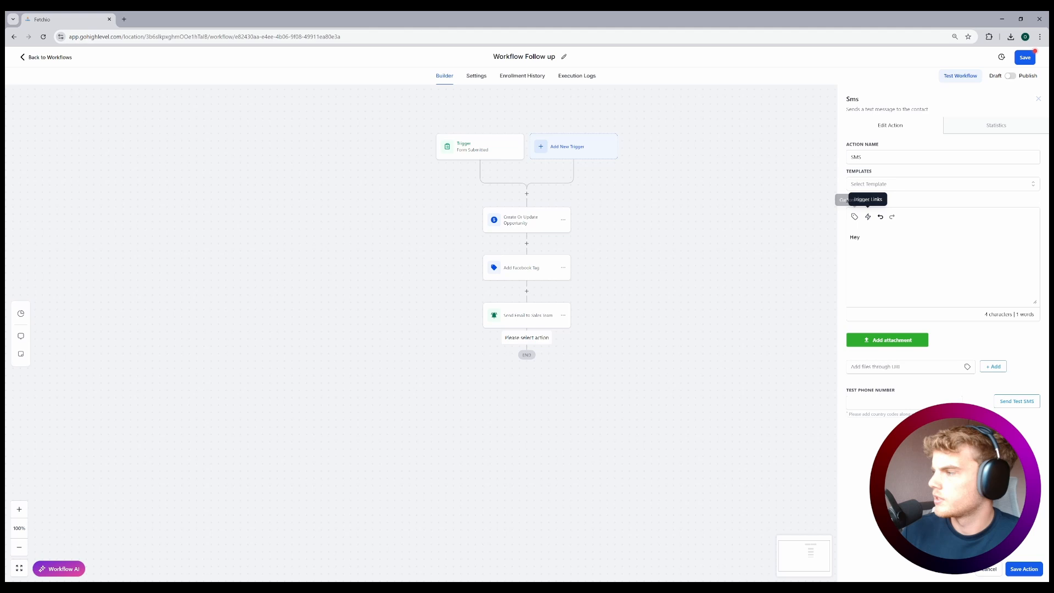
left_click(855, 216)
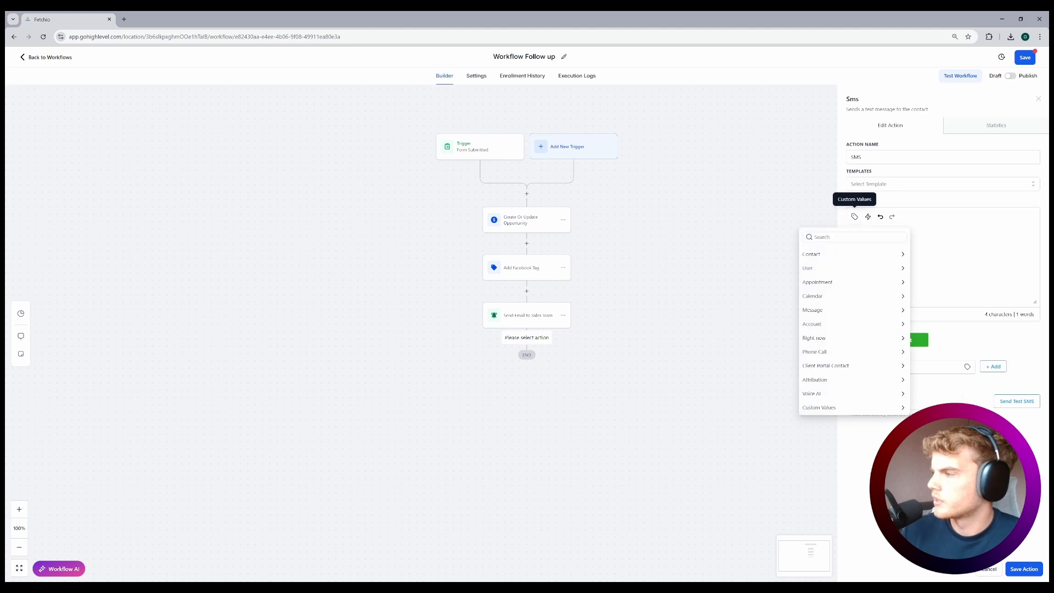
left_click(821, 253)
left_click(815, 281)
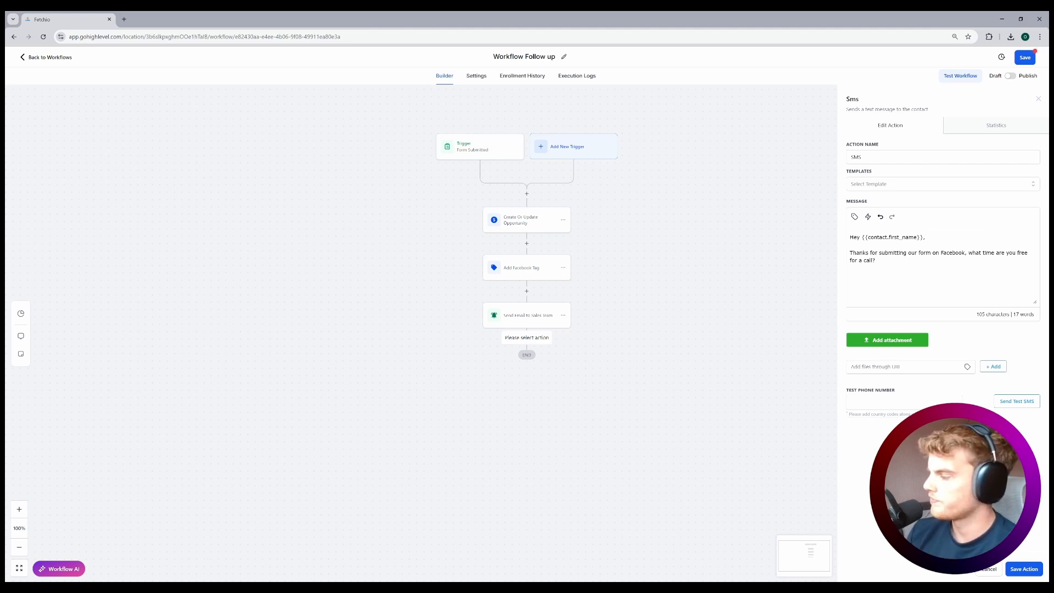
left_click(1024, 570)
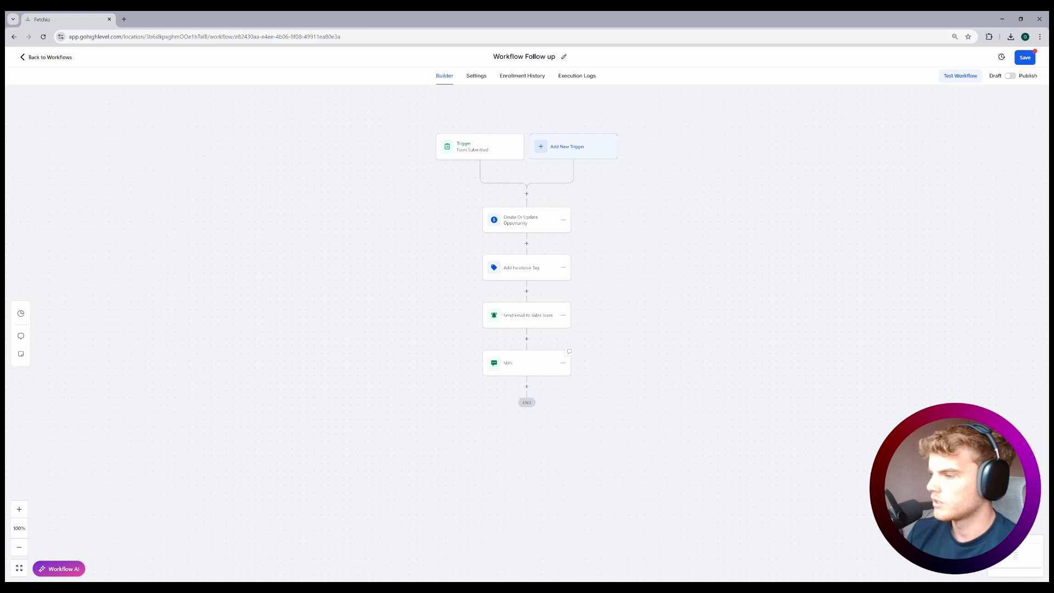
Rename the SMS action to "Send SMS to Lead", save it, and add a Wait action below it
left_click(527, 363)
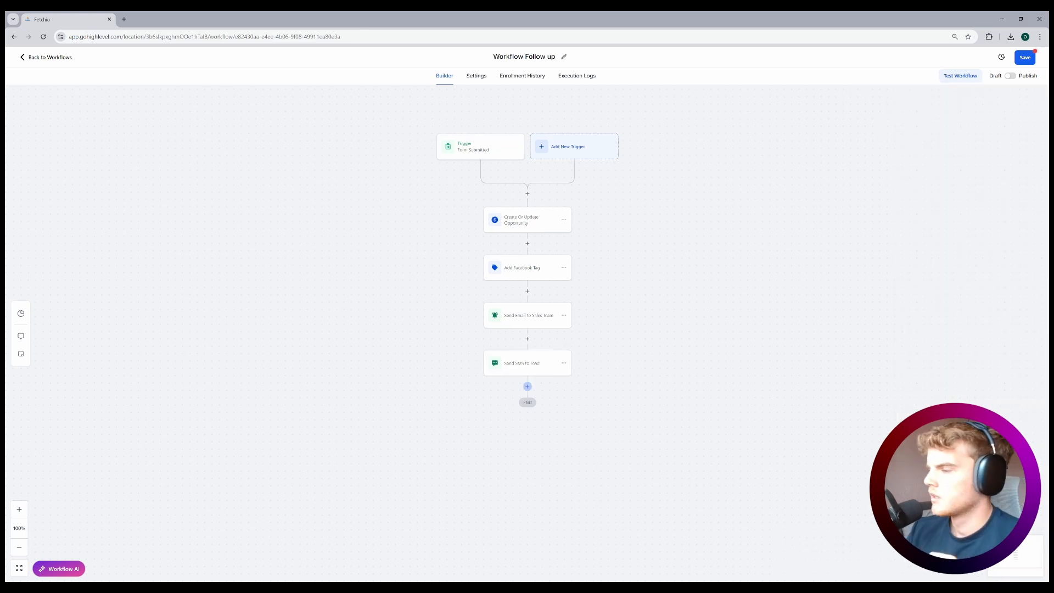
left_click(527, 387)
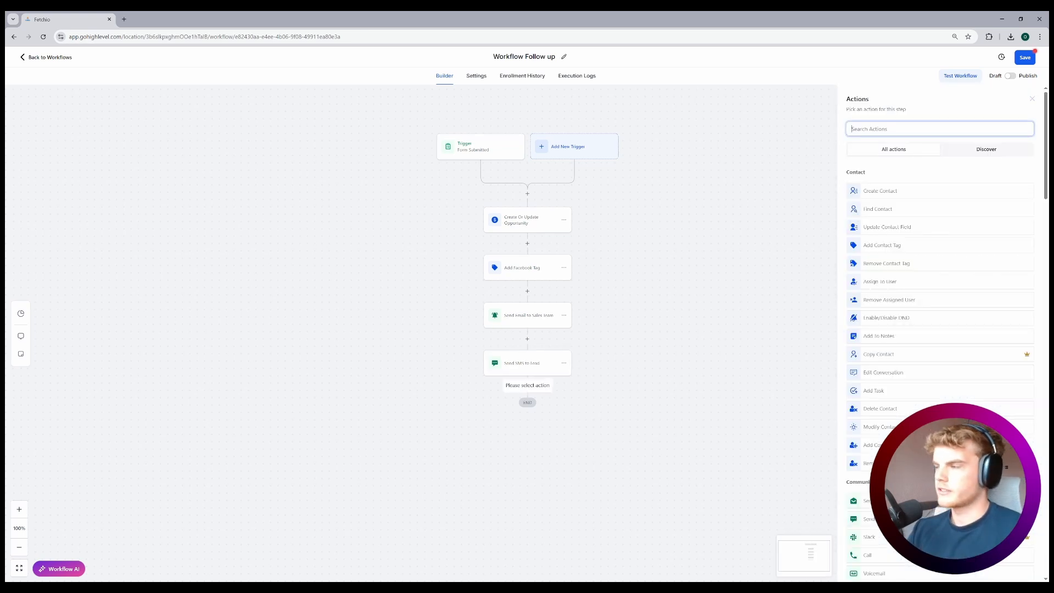
type("wait")
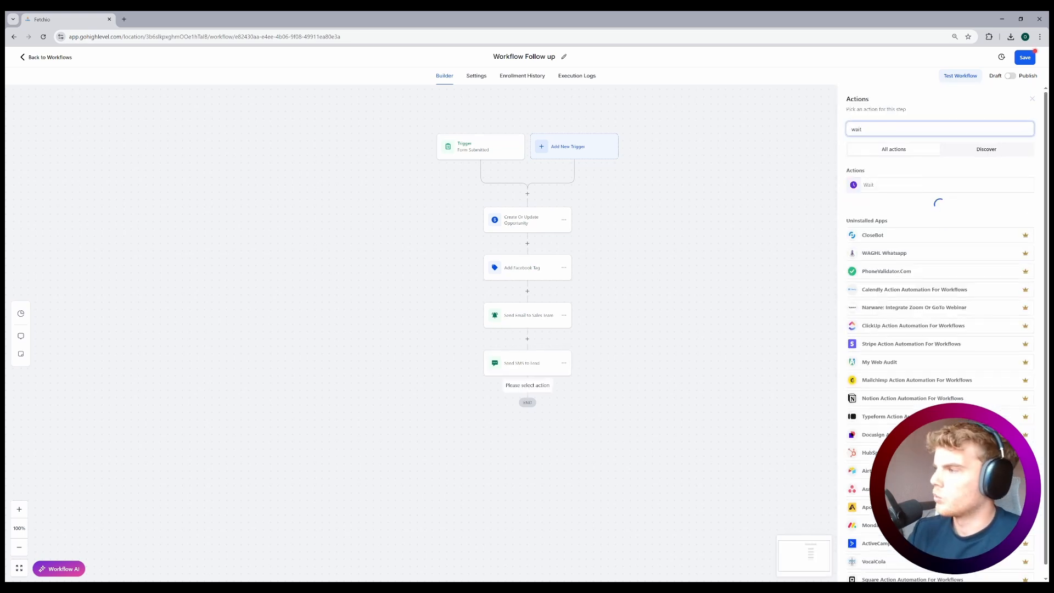
left_click(879, 186)
Make the Wait action wait for a Contact Reply to the "Send SMS to Lead" step and save it
left_click(878, 177)
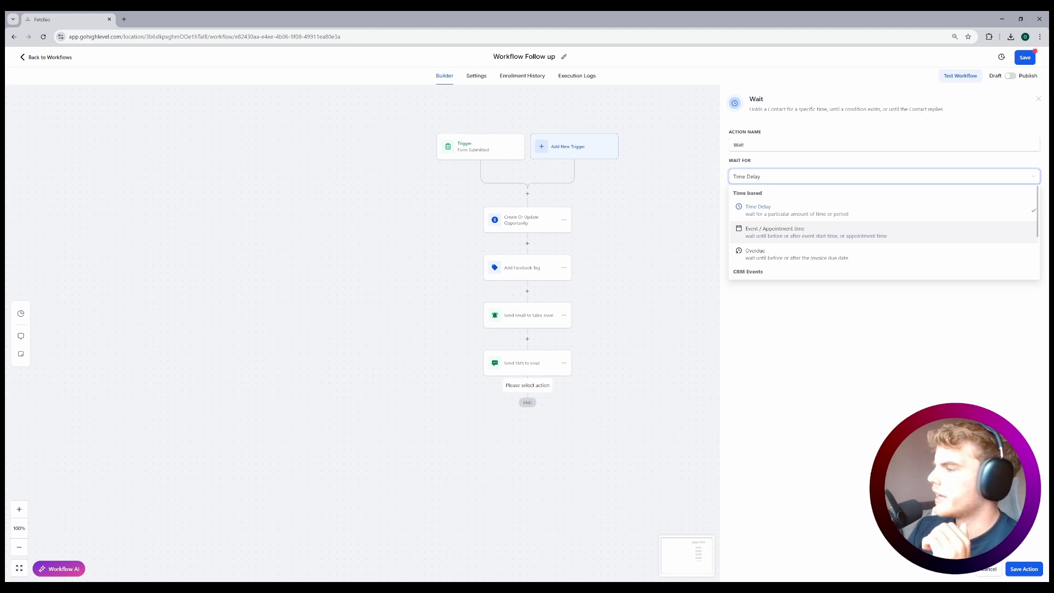
scroll(885, 222, "down", 1)
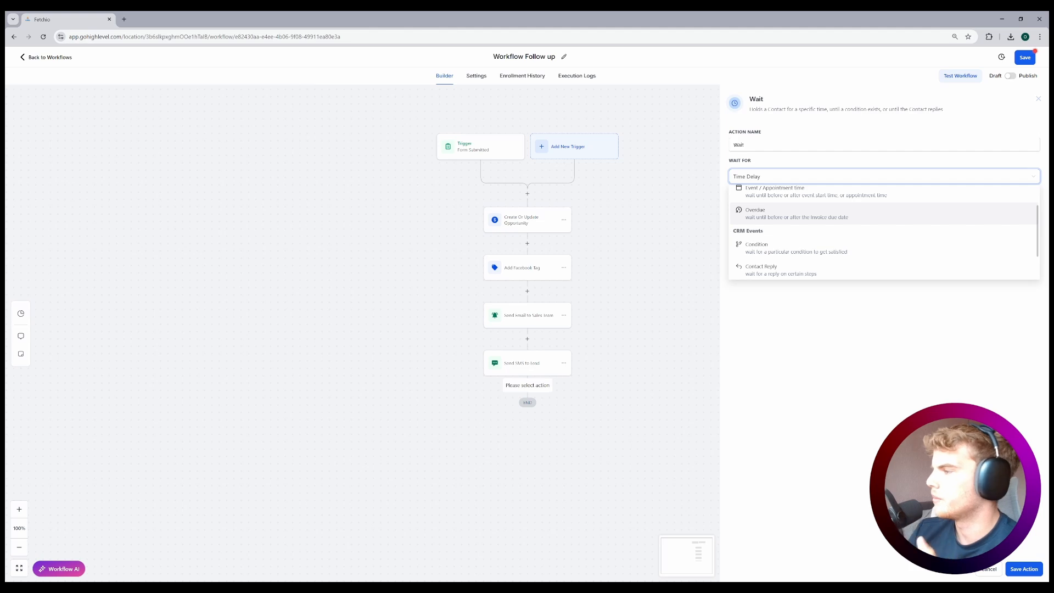
scroll(884, 228, "down", 1)
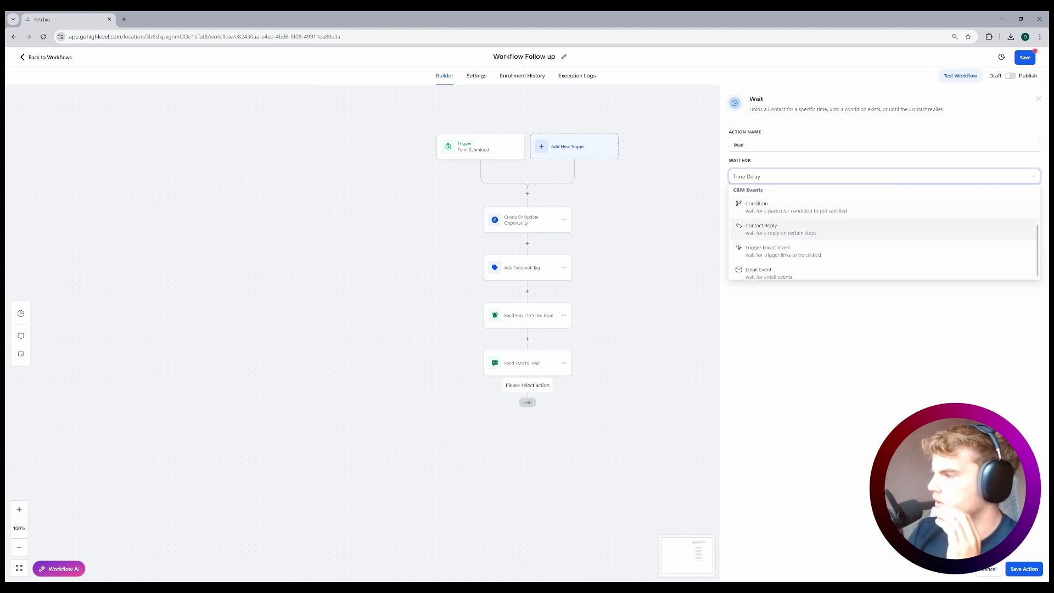
left_click(769, 229)
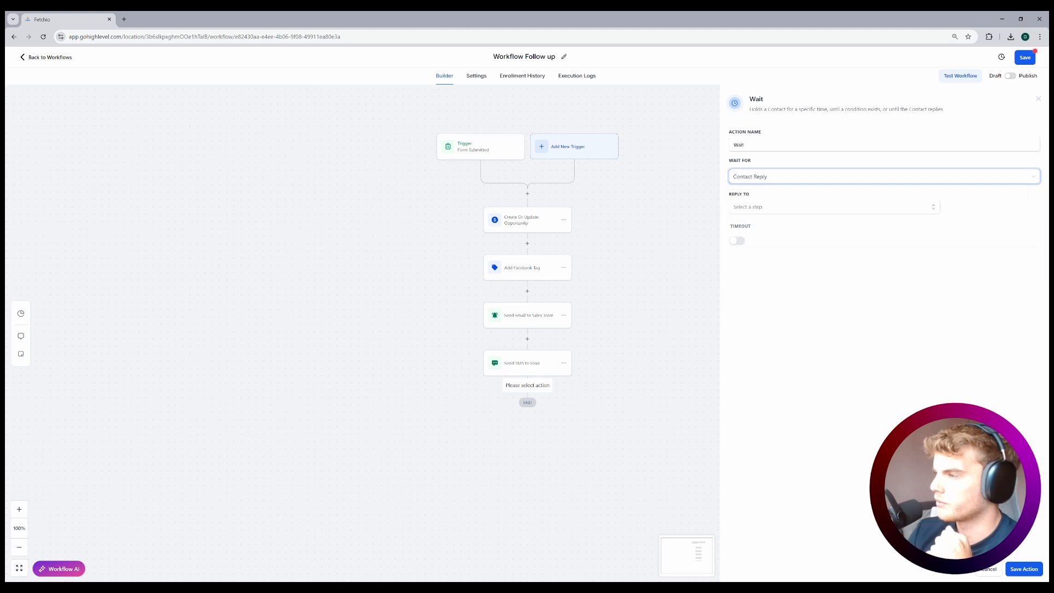
left_click(813, 207)
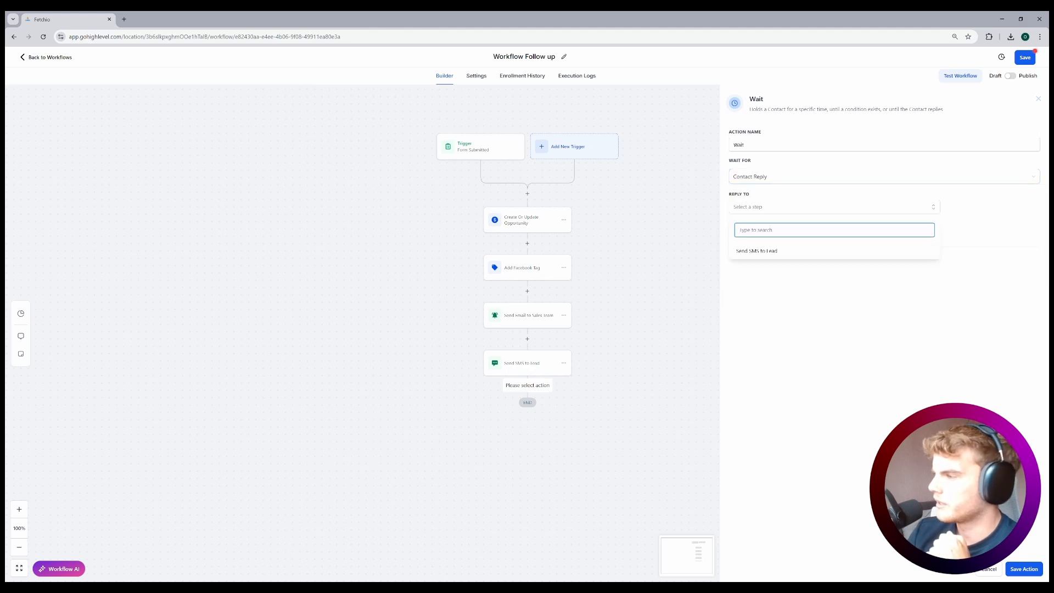
left_click(757, 251)
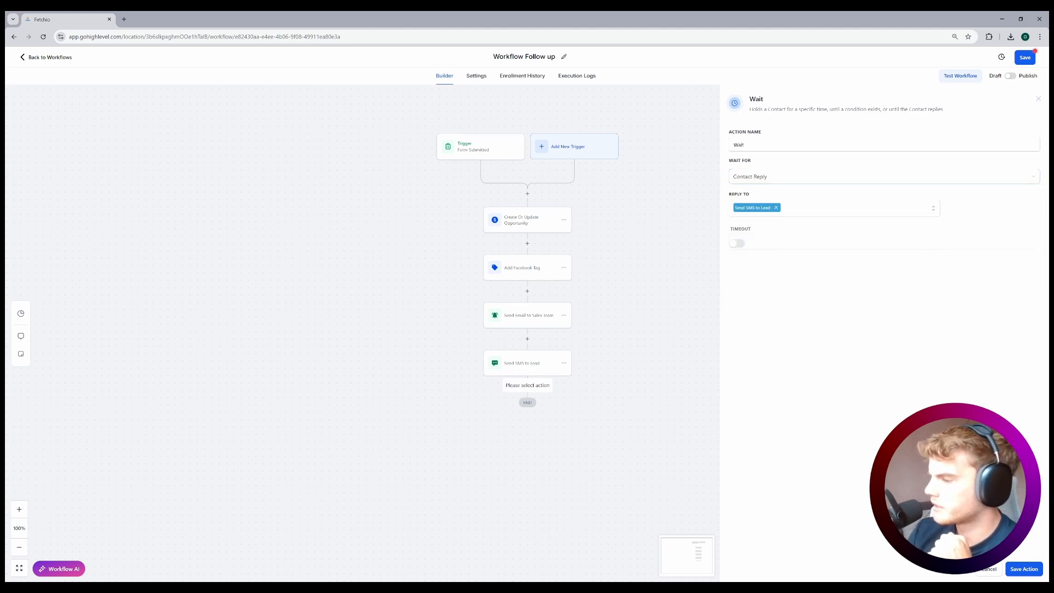
left_click(1025, 569)
Rename the Wait action to "Wait For Reply" and save it
left_click(527, 411)
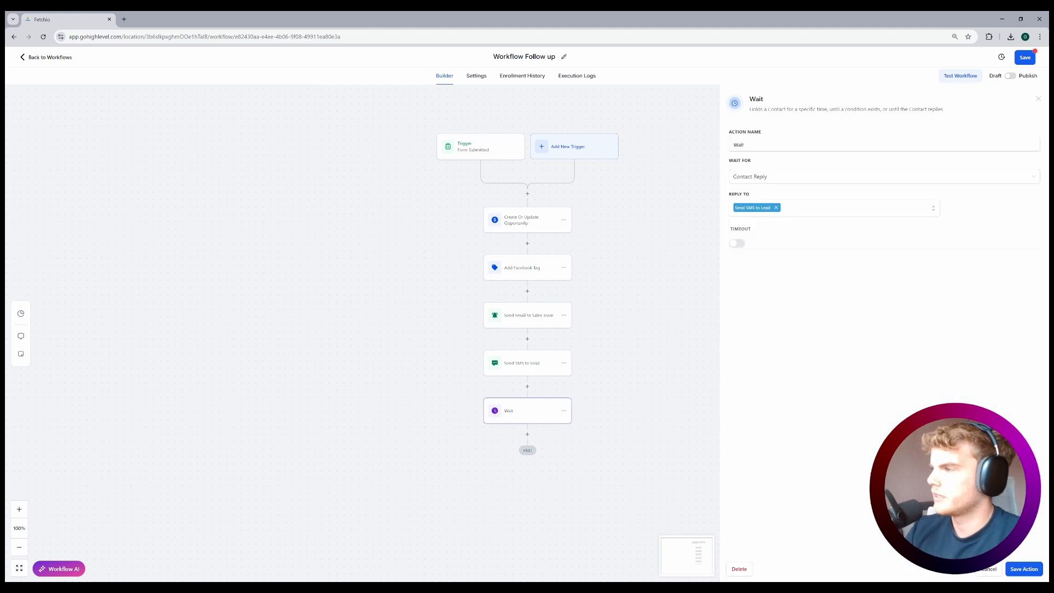
type("For")
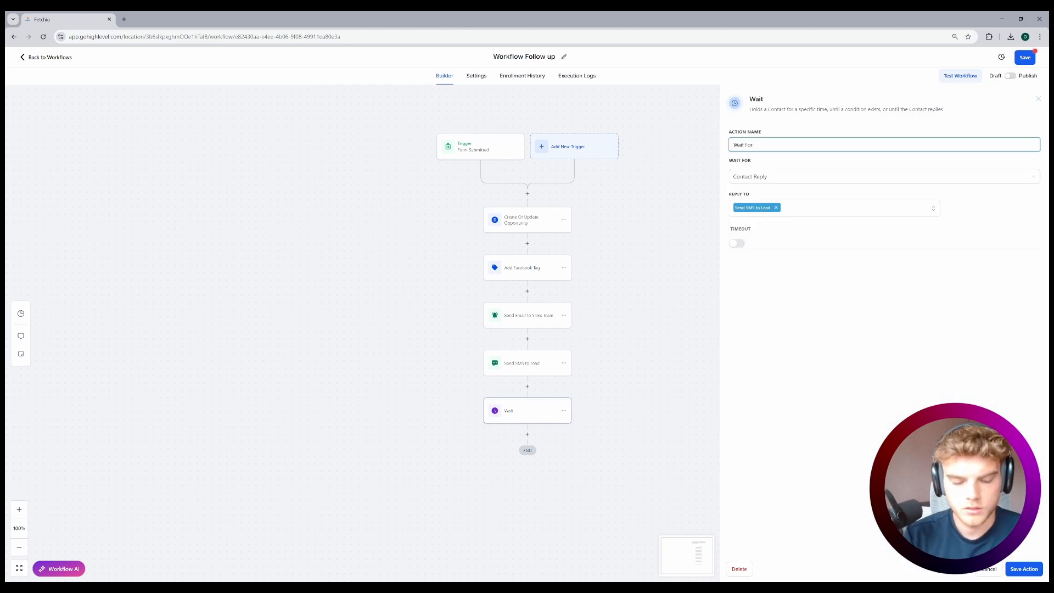
type(" Reply")
left_click(1024, 569)
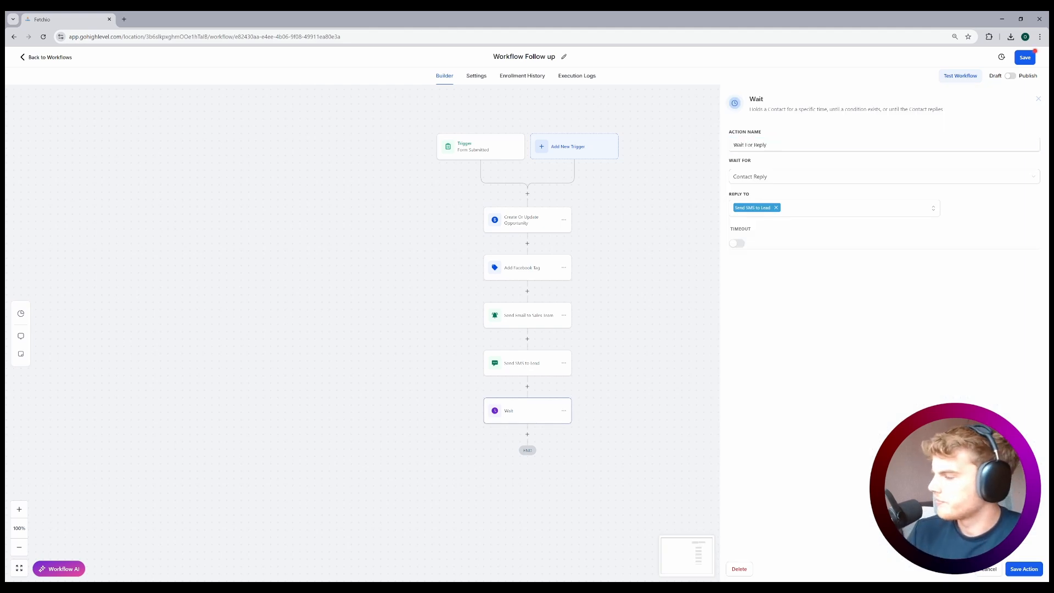
Add an If / Else action below the "Wait For Reply" action
scroll(549, 406, "down", 1)
left_click(527, 393)
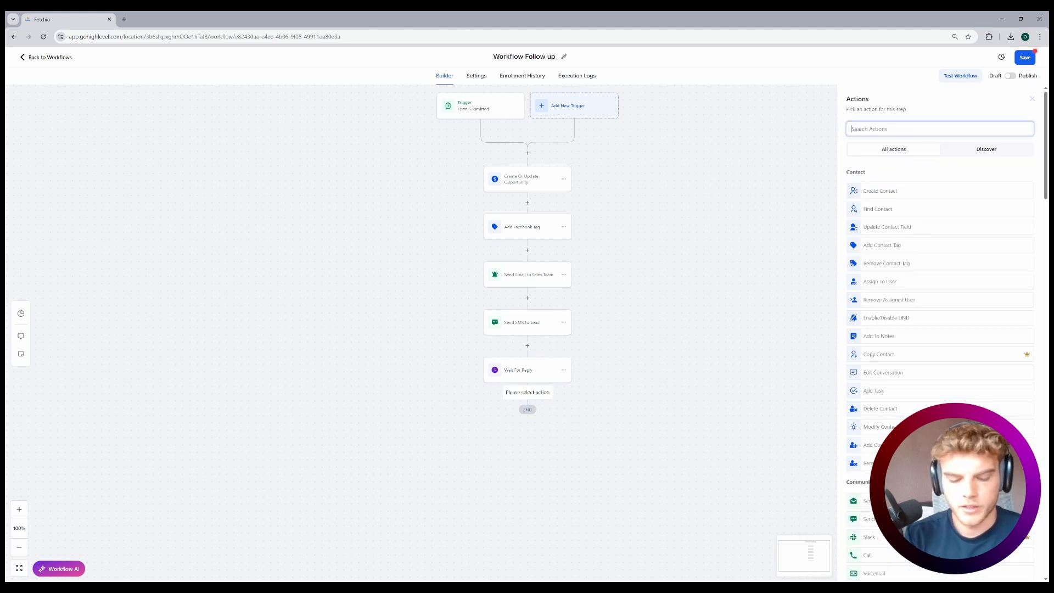
type("if")
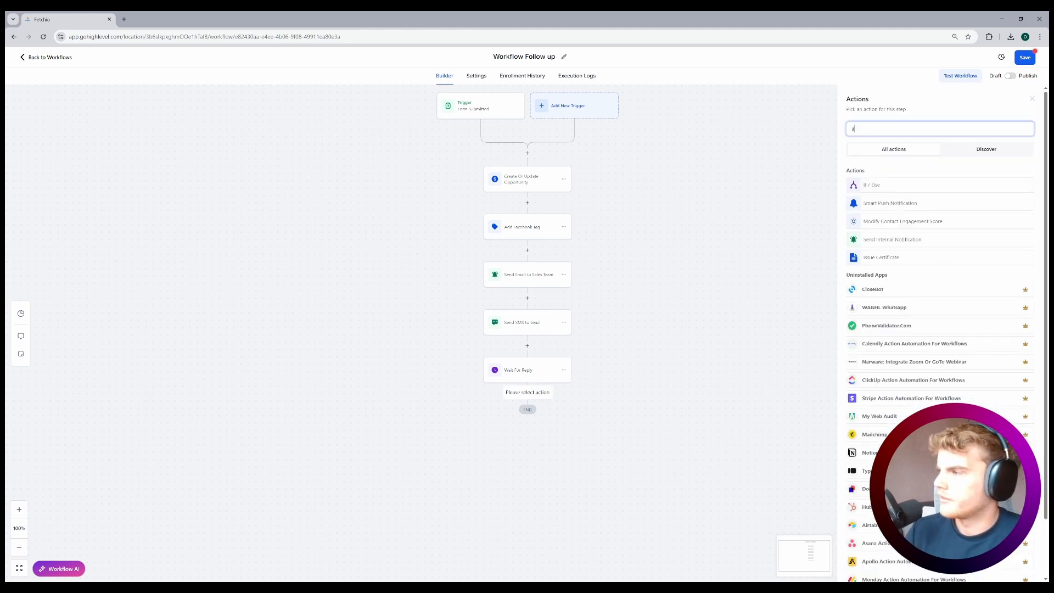
left_click(872, 185)
Set the If / Else branch condition to Contact replied is True and save the action
left_click(789, 265)
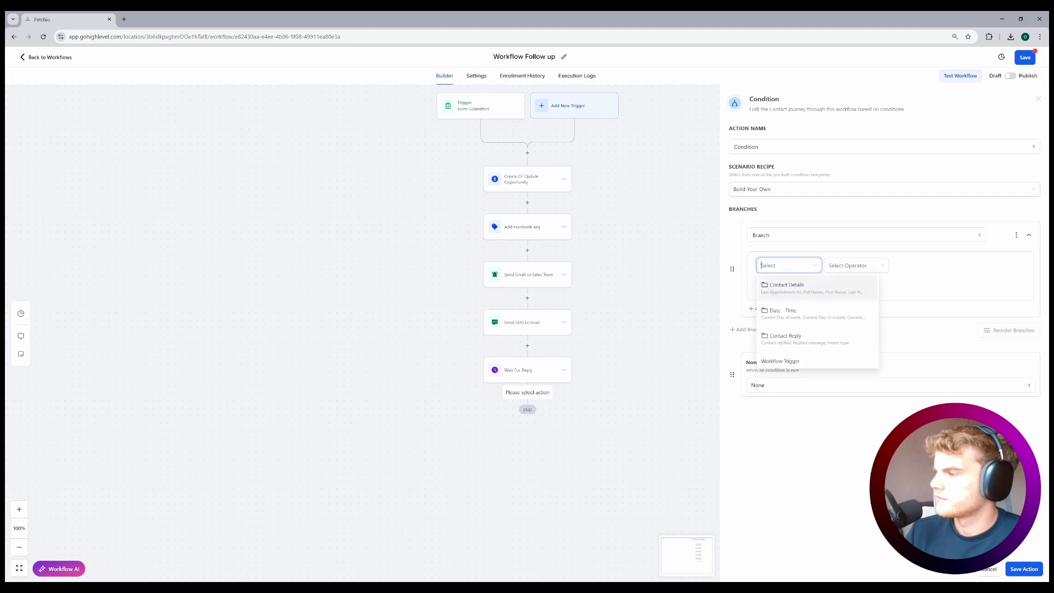
scroll(818, 312, "down", 3)
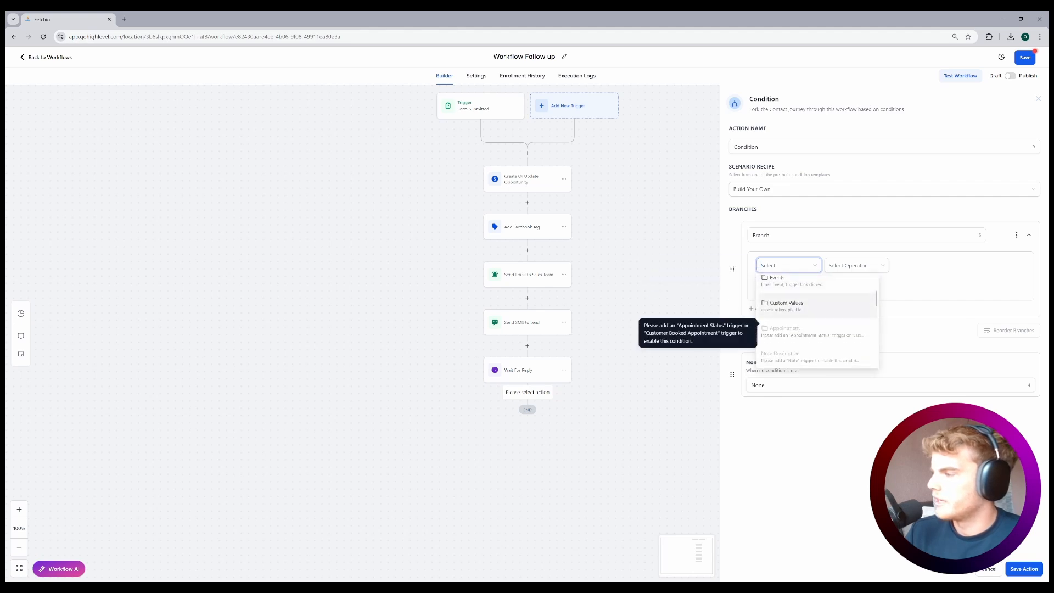
scroll(817, 324, "down", 5)
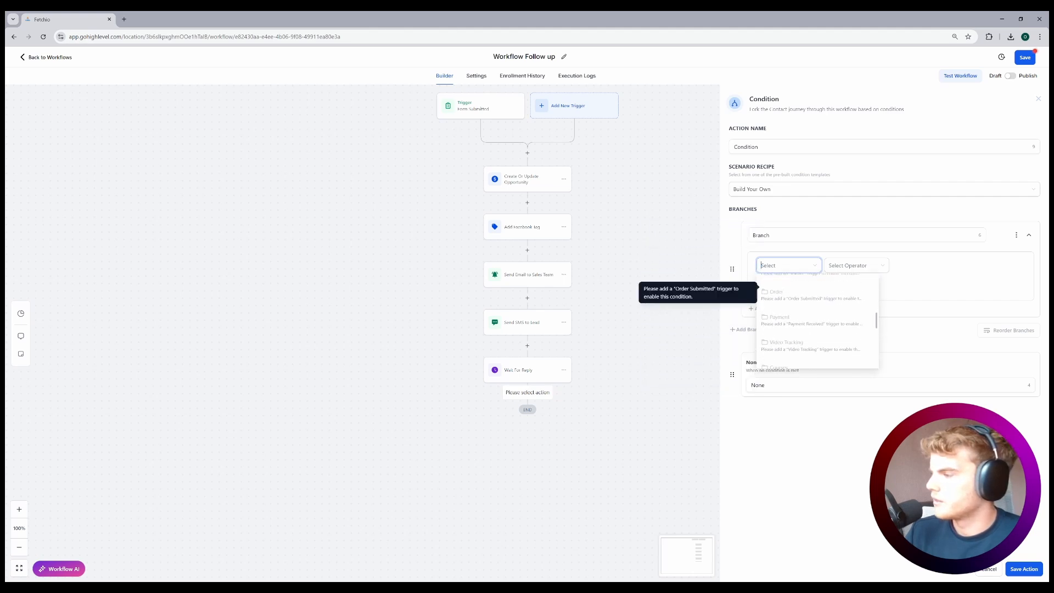
scroll(815, 324, "up", 5)
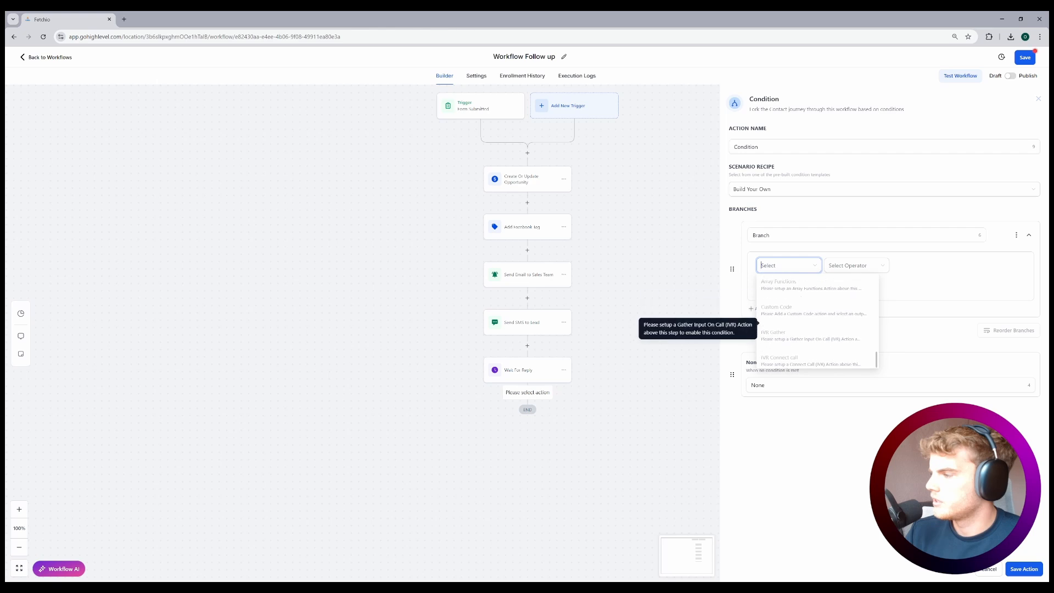
scroll(811, 329, "up", 5)
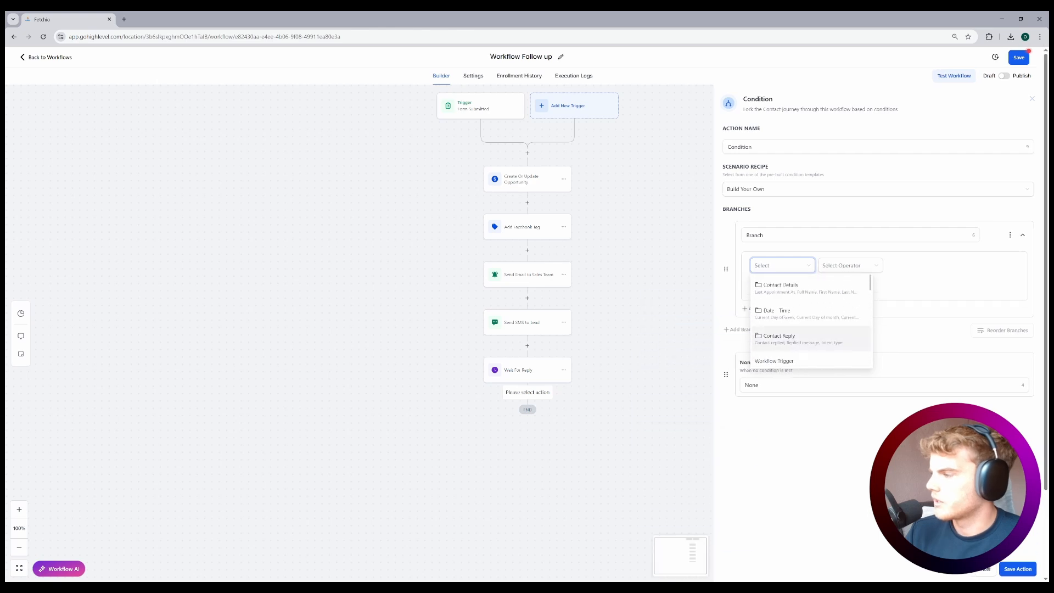
left_click(780, 335)
left_click(785, 296)
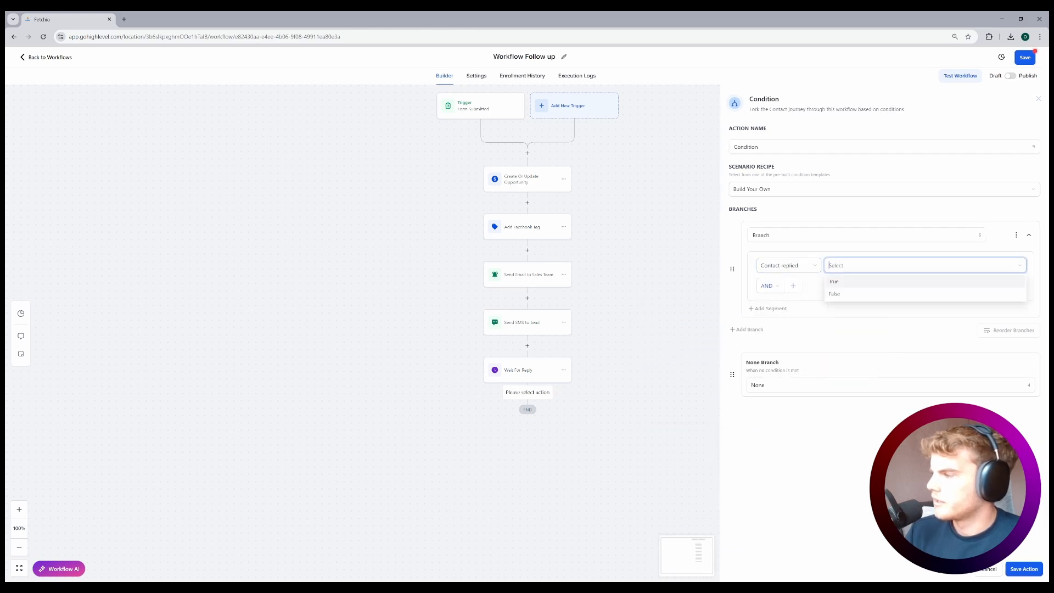
left_click(857, 282)
left_click(1025, 569)
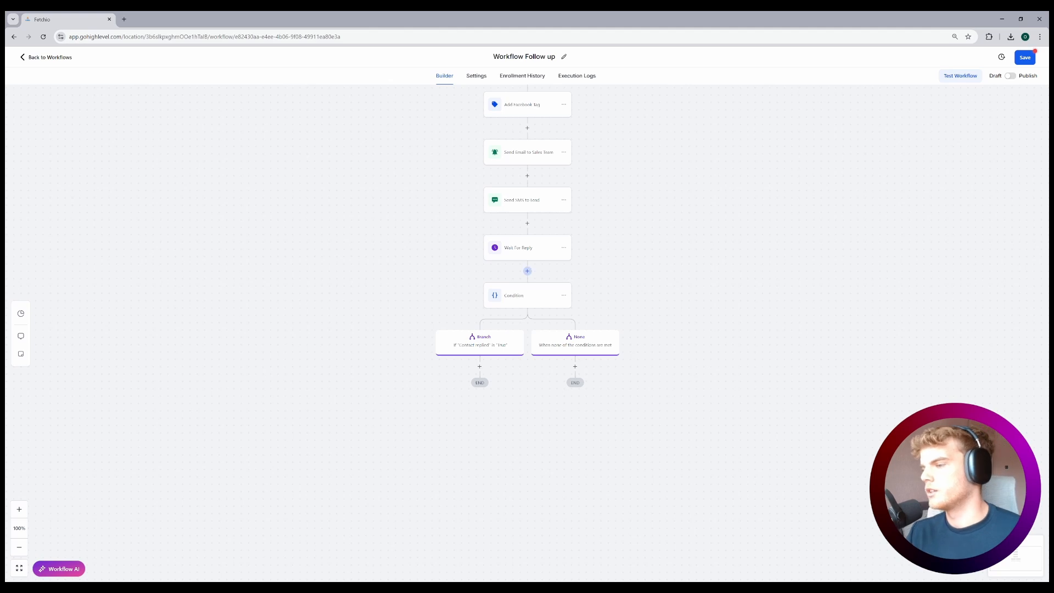
Add a Send SMS action to the None branch, start its message with "Hey" and a custom value, and save it
left_click(575, 366)
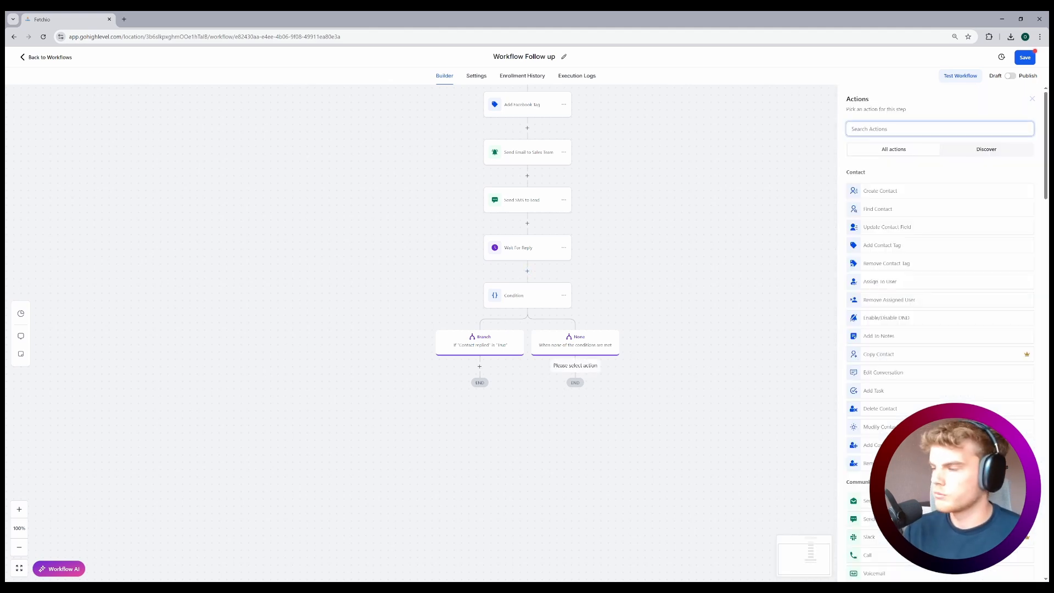
type("sms")
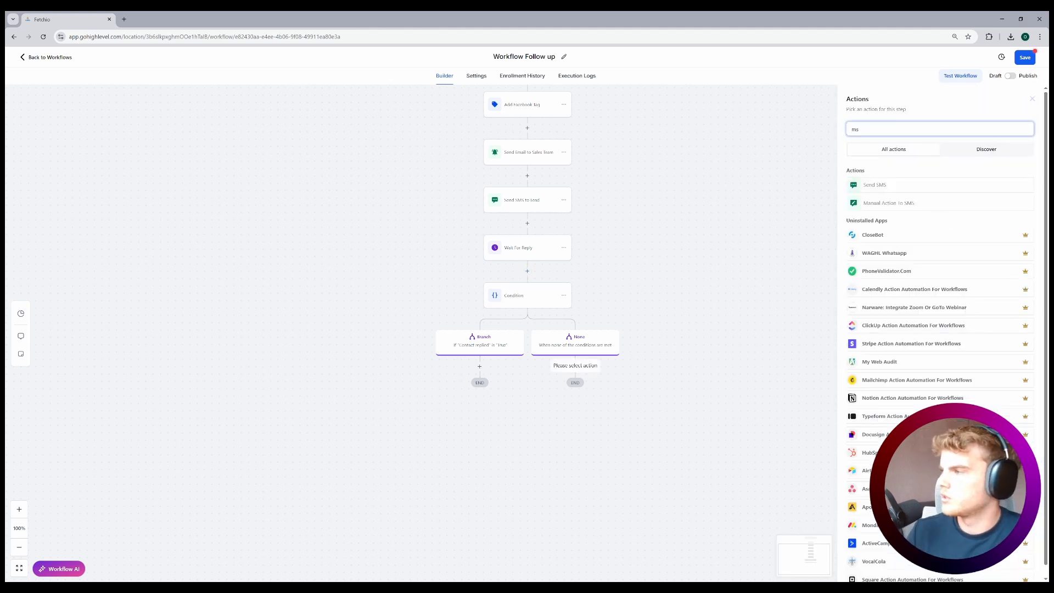
left_click(875, 185)
type("Hey")
left_click(855, 217)
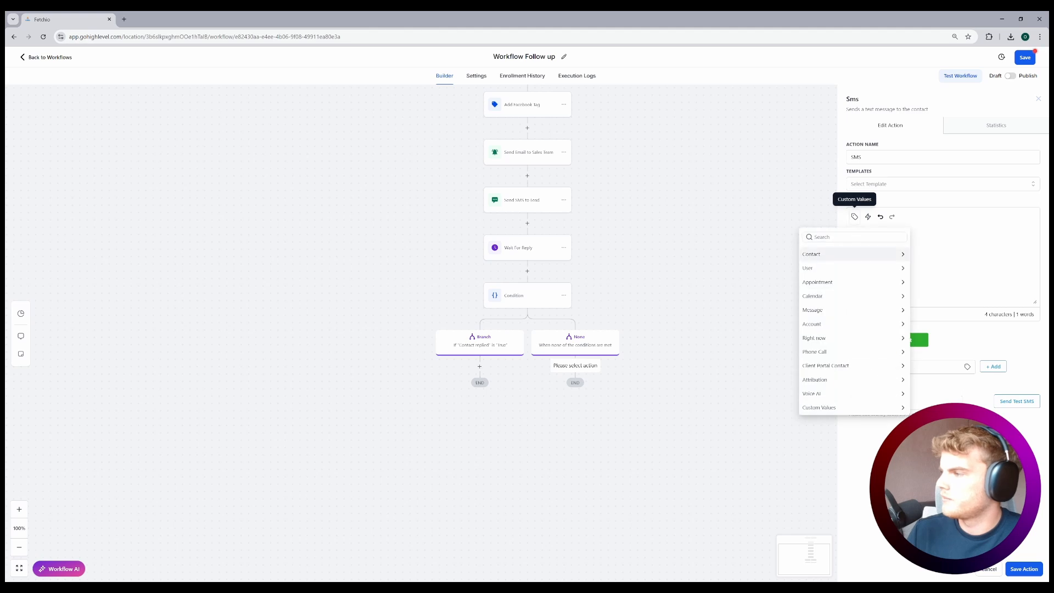
Add an email internal notification to the contact-replied branch, from Fetchio and its sender email to a Particular User, and save it
left_click(479, 367)
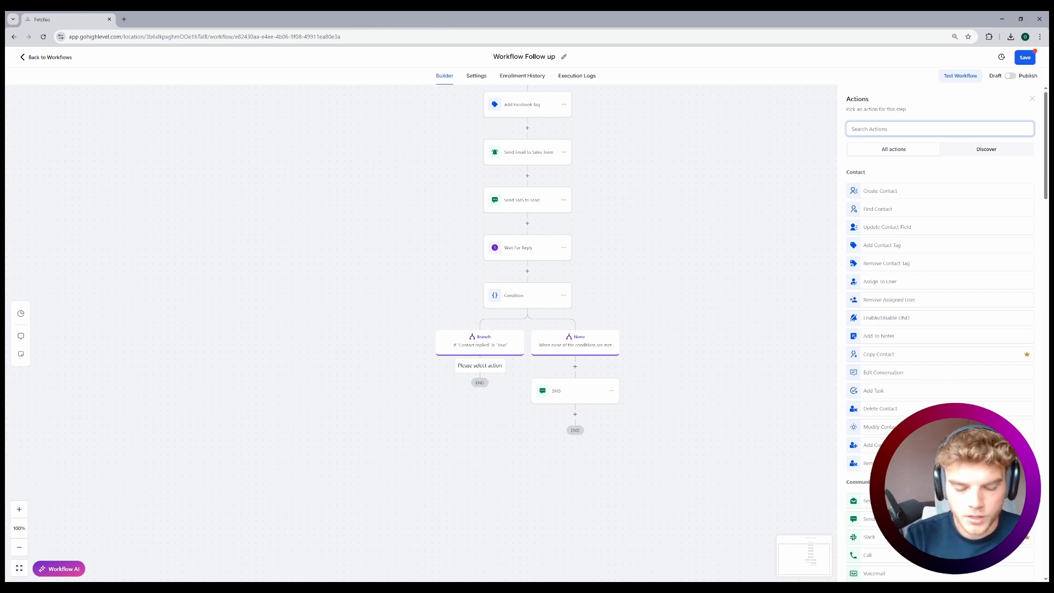
type("inter")
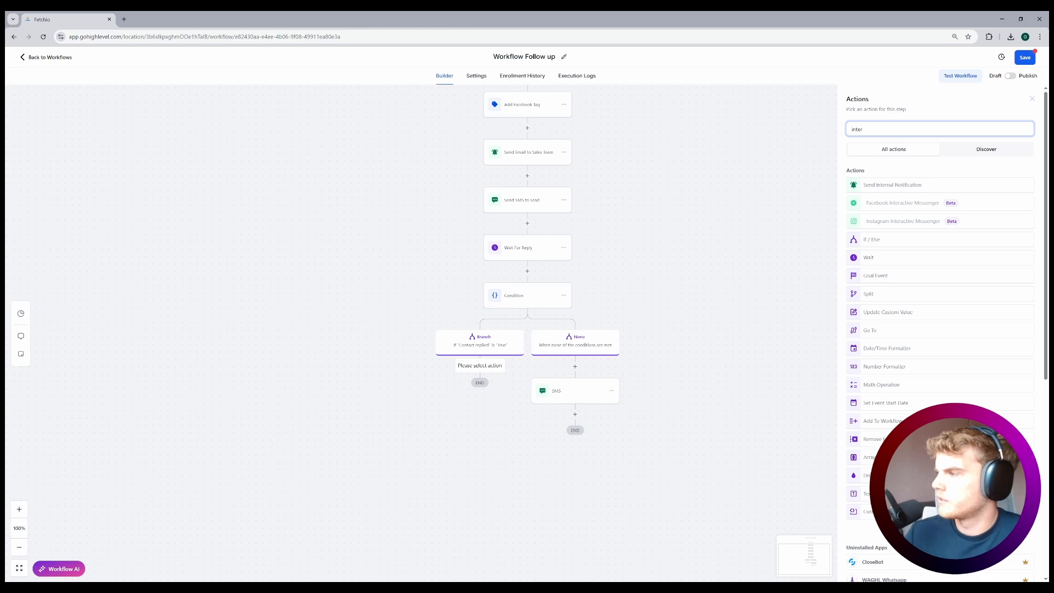
left_click(901, 185)
left_click(901, 174)
left_click(900, 190)
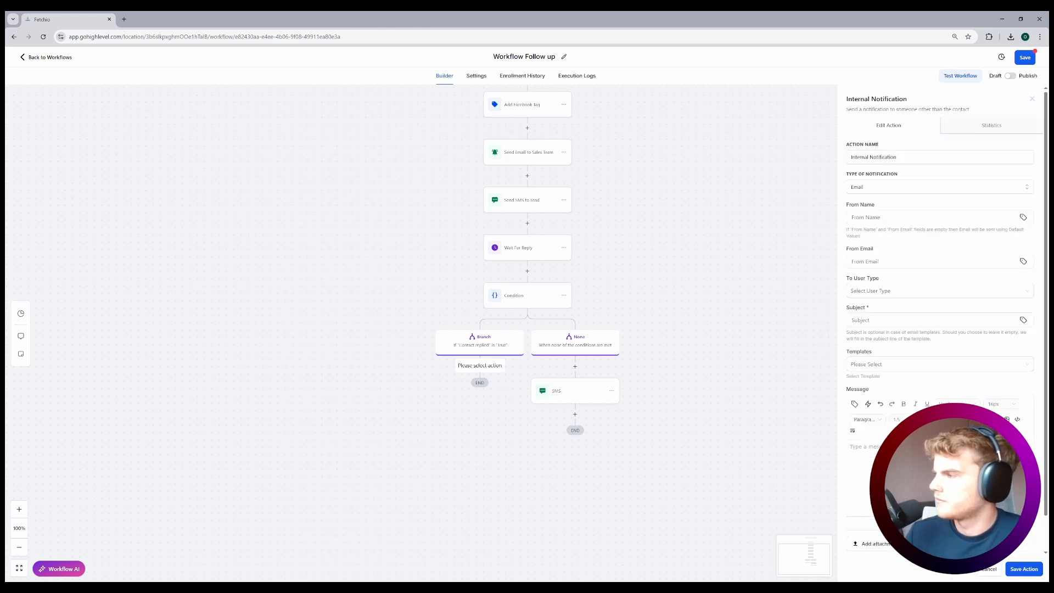
left_click(900, 218)
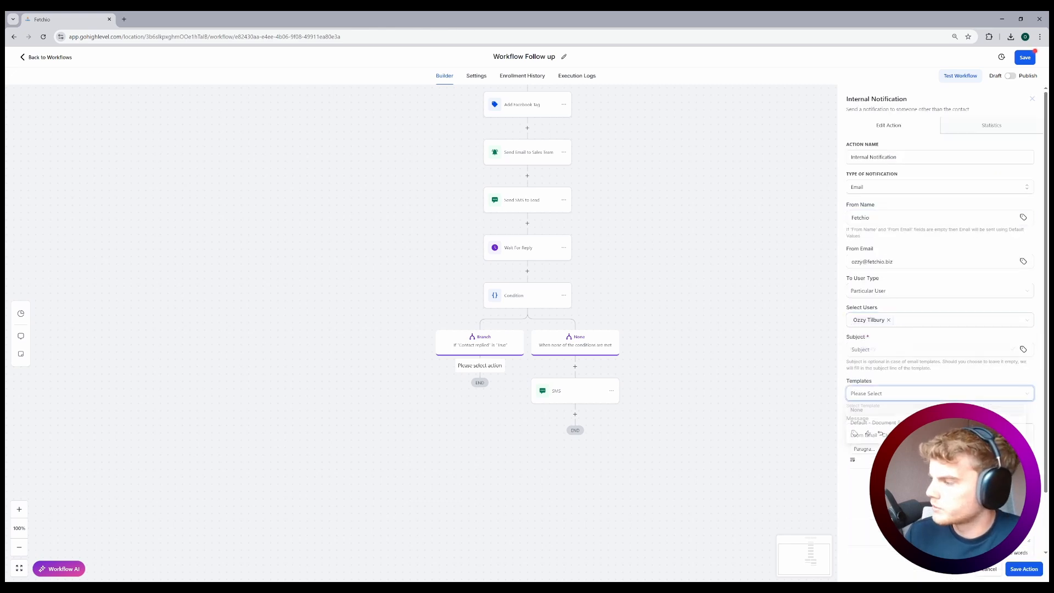
left_click(933, 350)
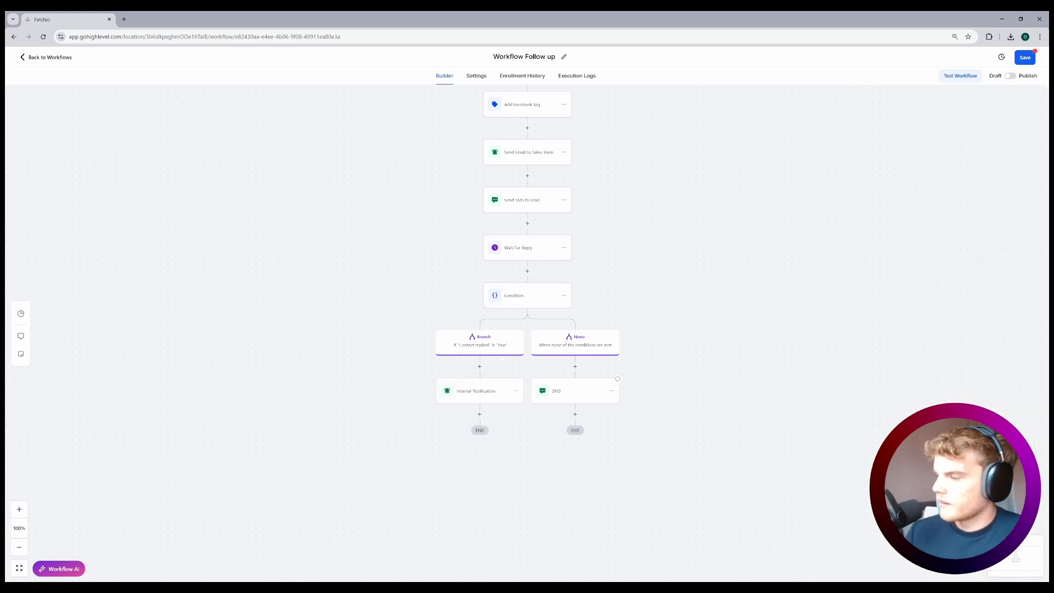
left_click(480, 414)
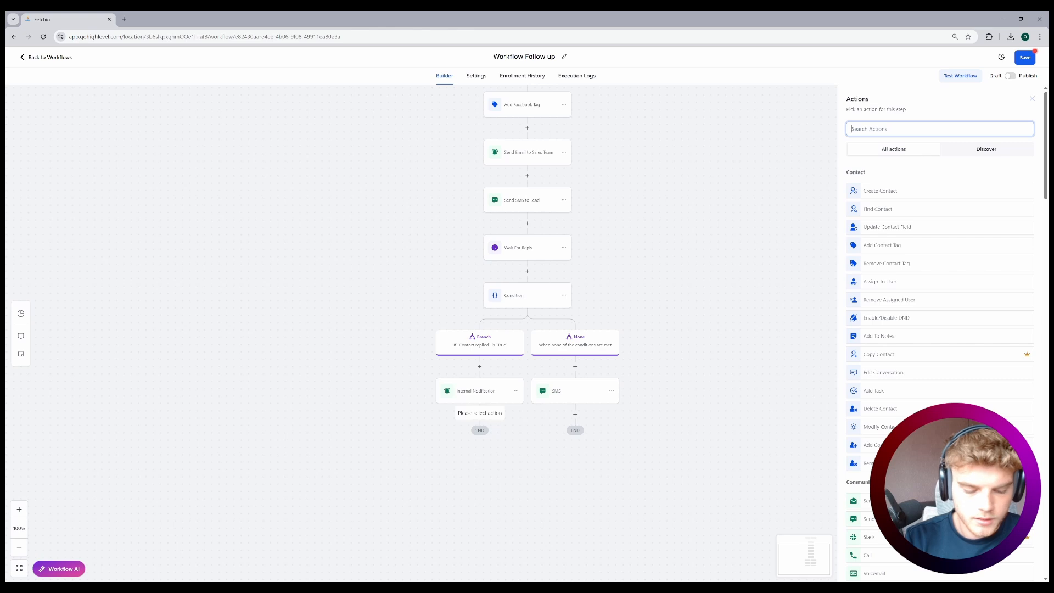
type("UPDATE")
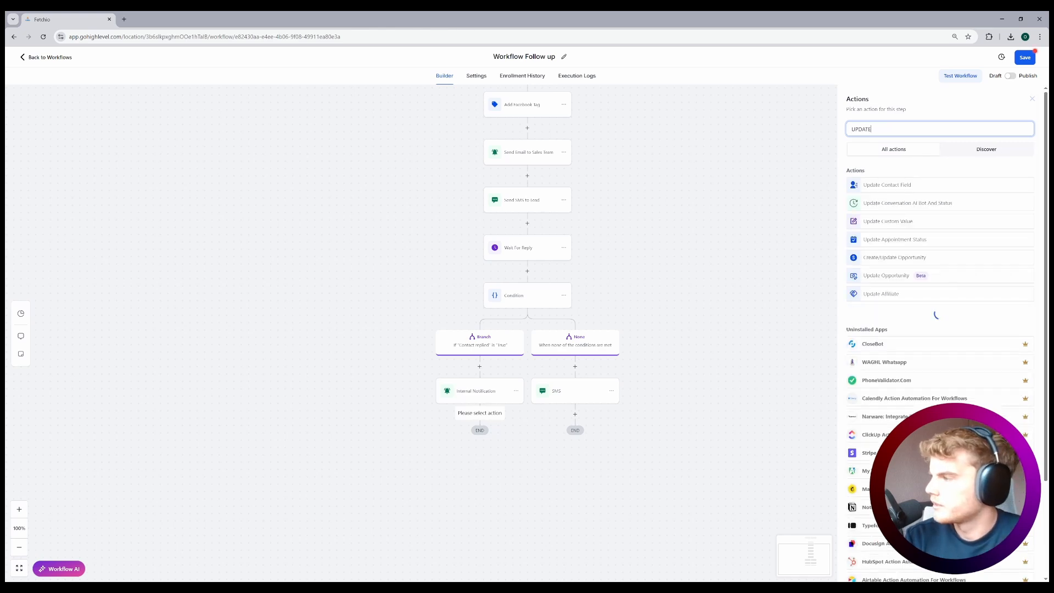
left_click(895, 258)
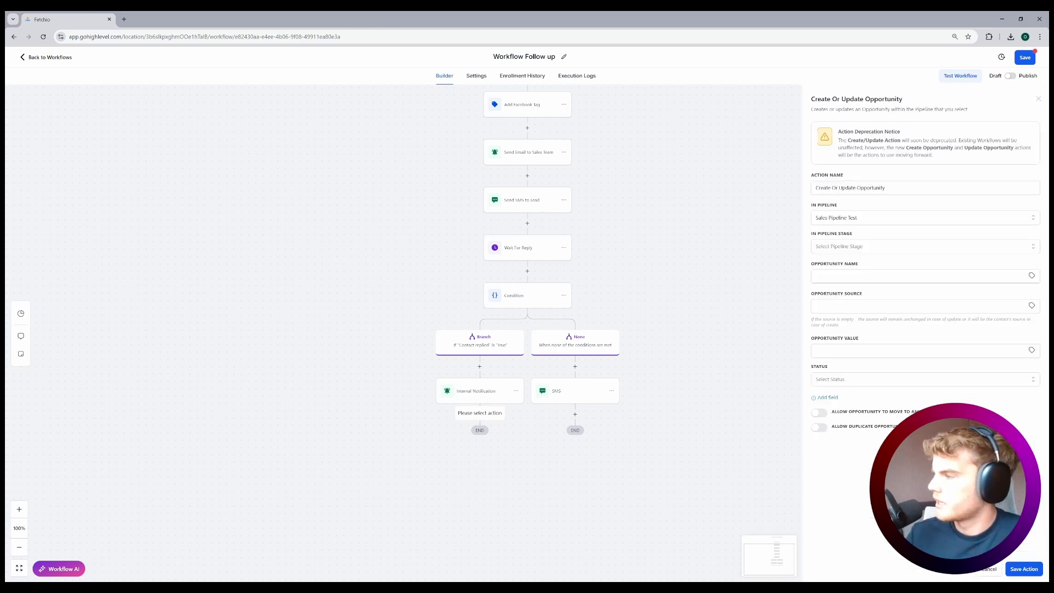
left_click(912, 246)
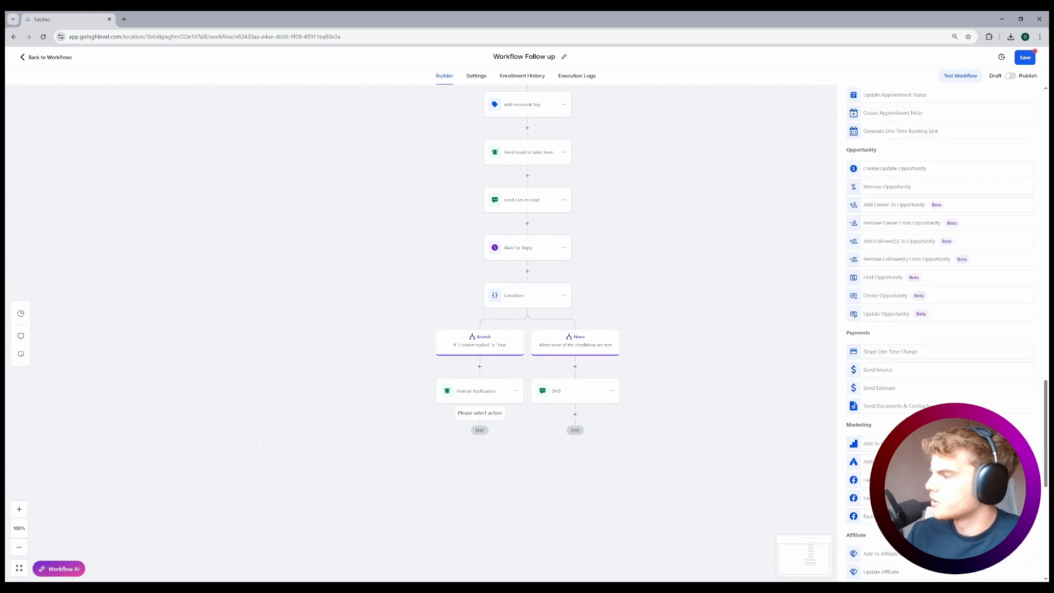
left_click(886, 314)
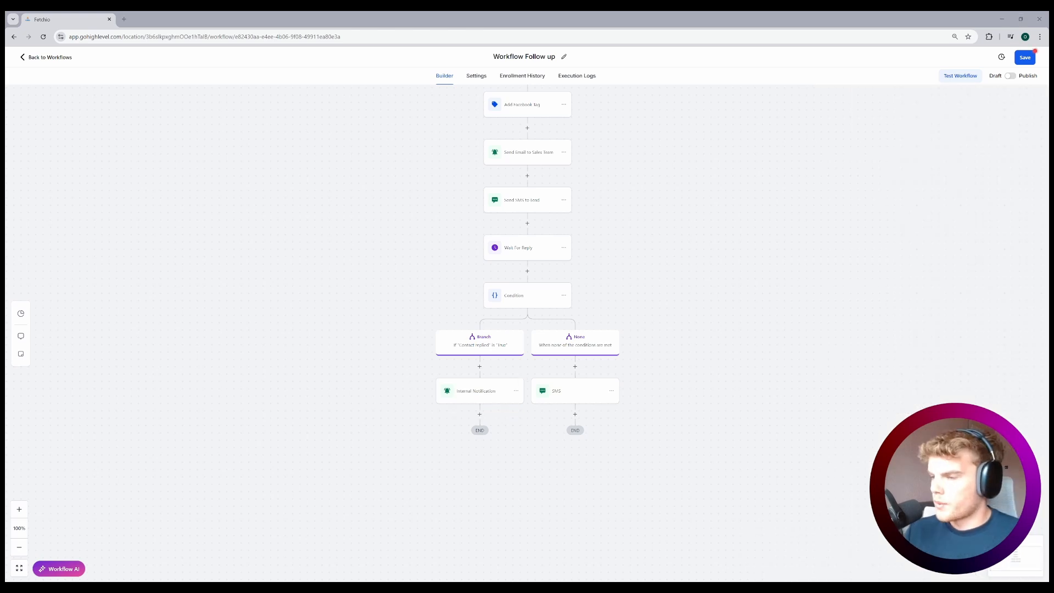
Add a Send SMS action below the internal notification in the contact-replied branch and save it with its message left empty
left_click(479, 414)
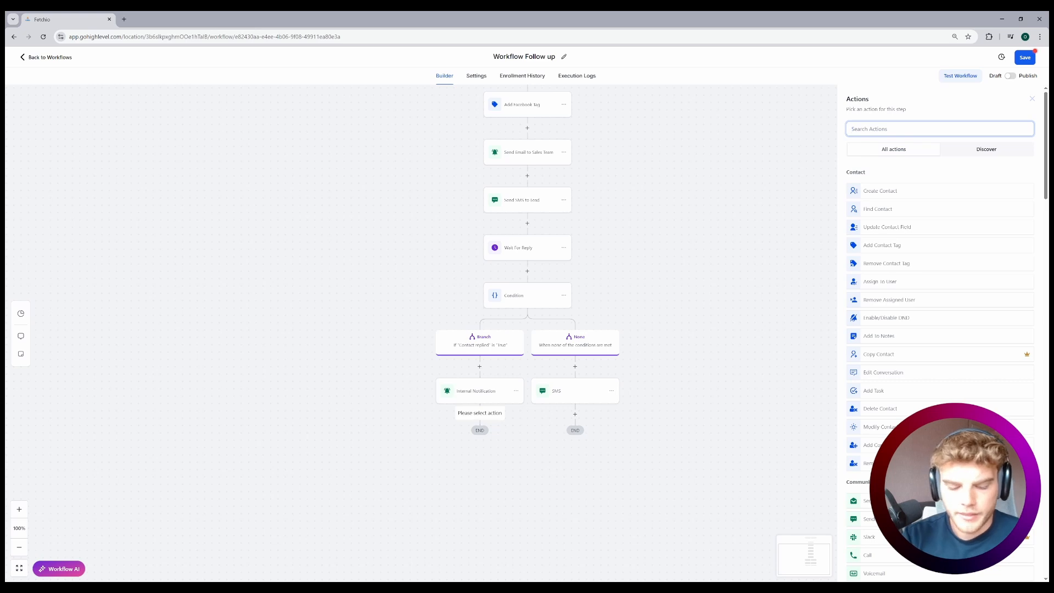
type("SMS")
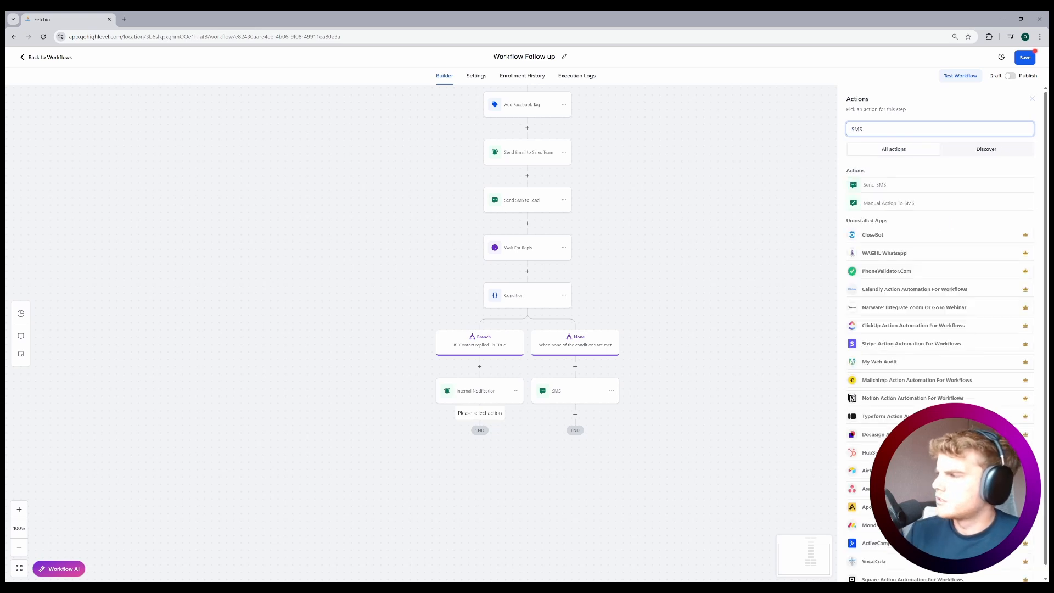
left_click(875, 185)
left_click(1024, 570)
Add a Create Or Update Opportunity action below the replied branch's SMS, using Sales Pipeline Test and stage Hot Leads, and name it "Move to hot lead"
left_click(479, 462)
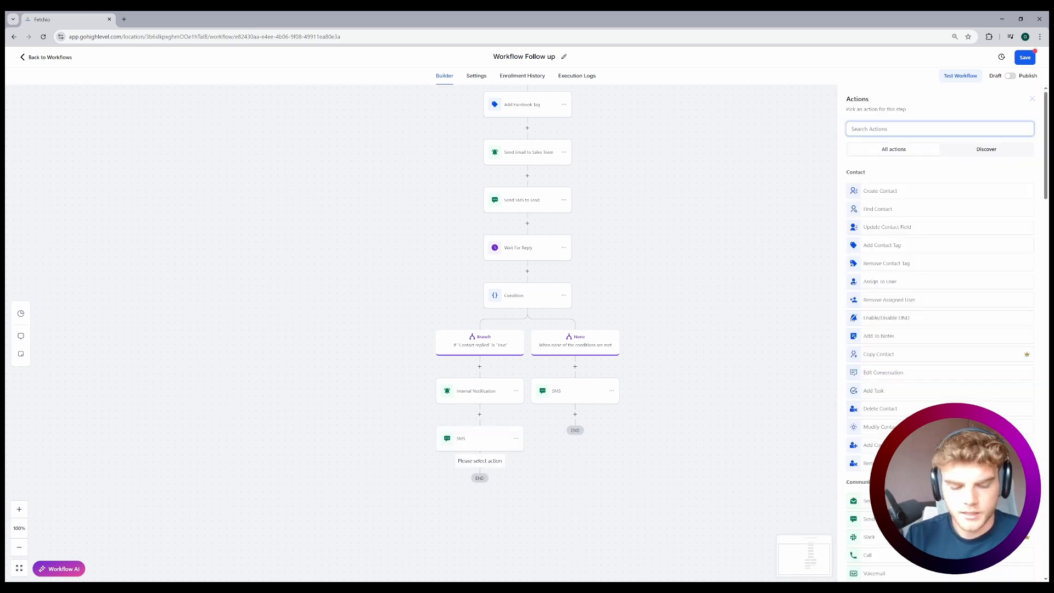
type("create")
left_click(896, 222)
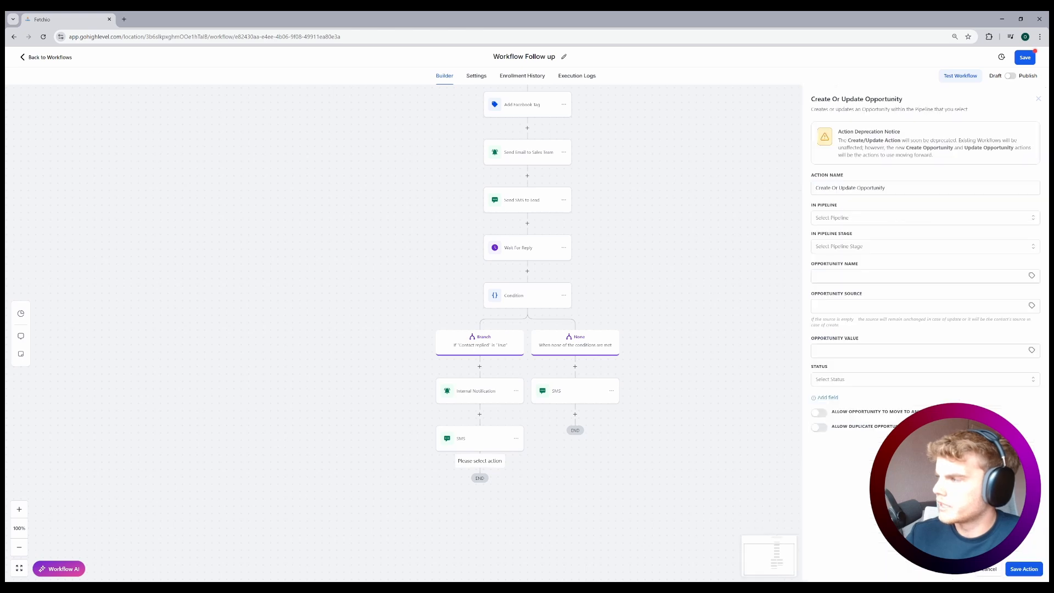
left_click(923, 217)
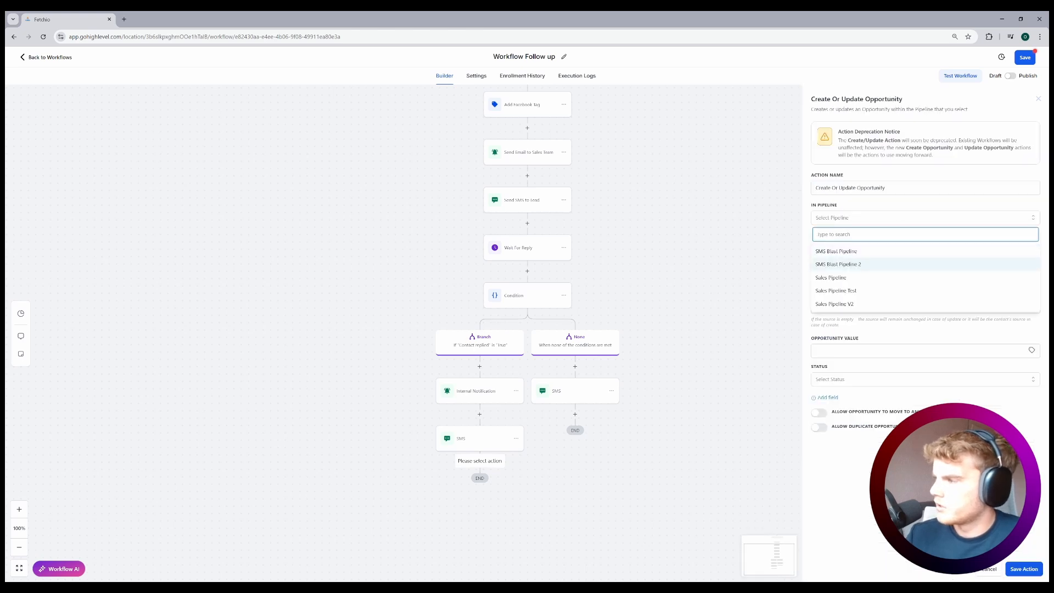
left_click(846, 290)
left_click(922, 246)
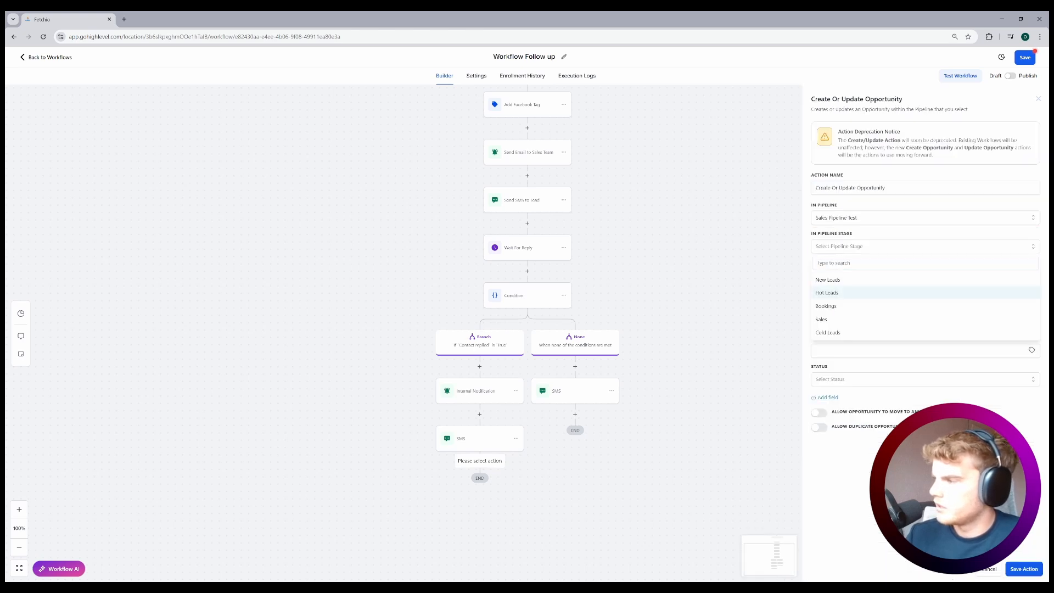
left_click(846, 292)
left_click(1024, 569)
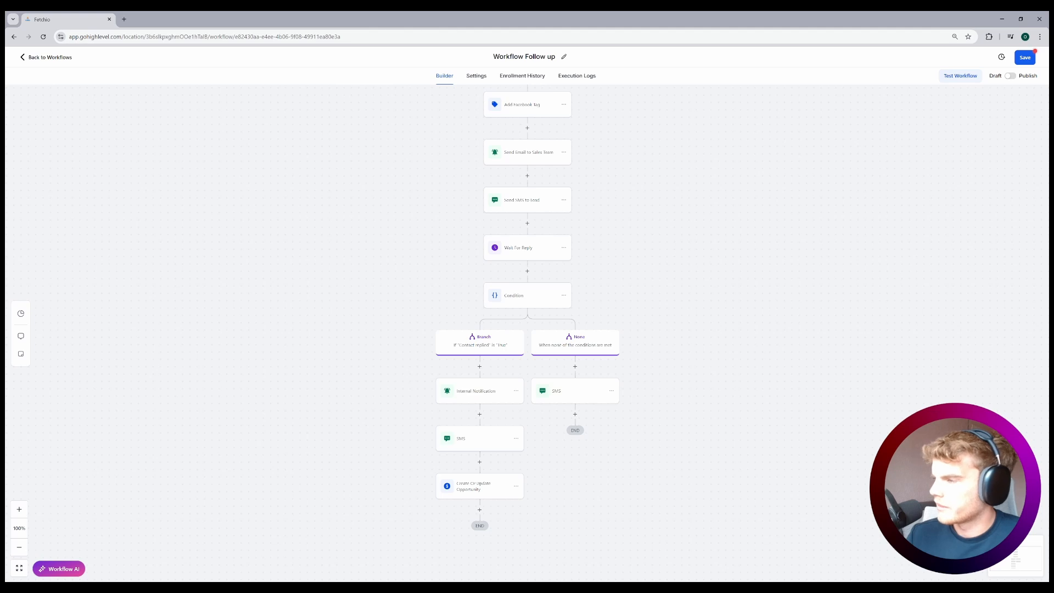
left_click(478, 486)
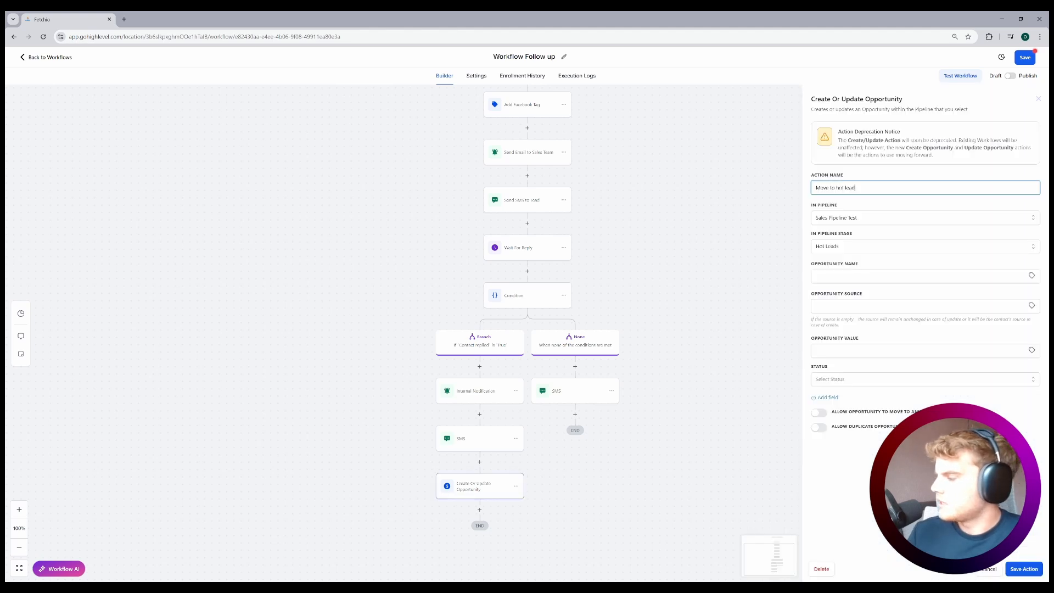
left_click(1024, 569)
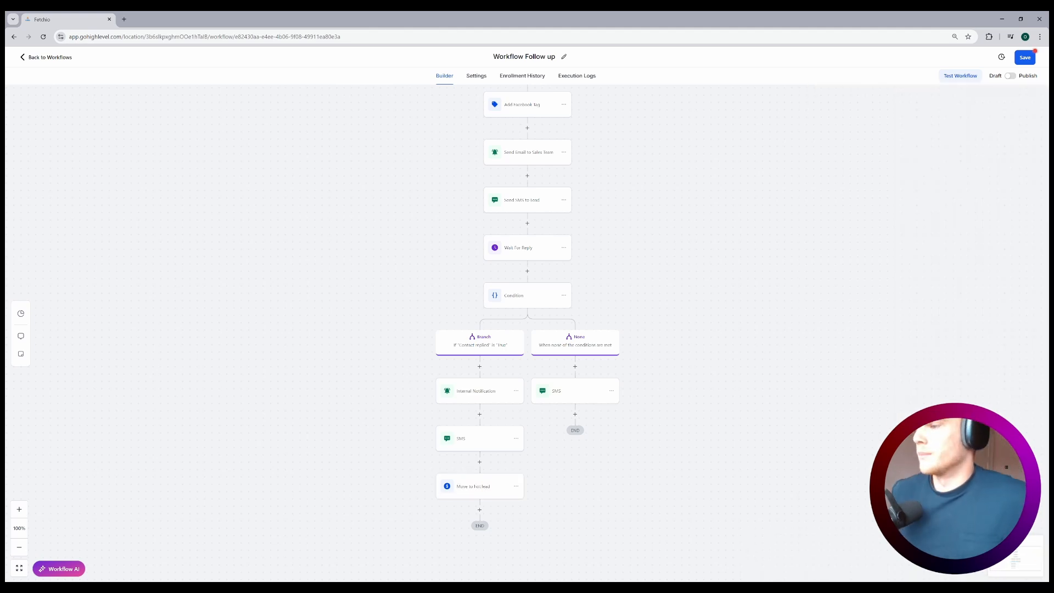